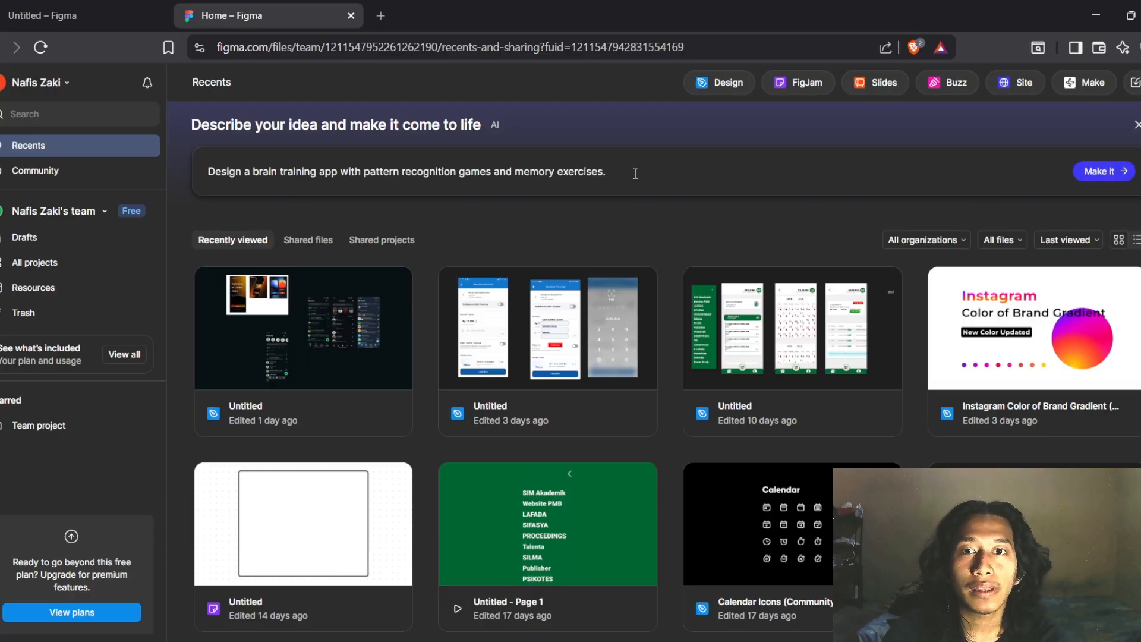
# Search 'figma' in a new Brave tab, open Figma's Login page and start account creation
pyautogui.click(381, 16)
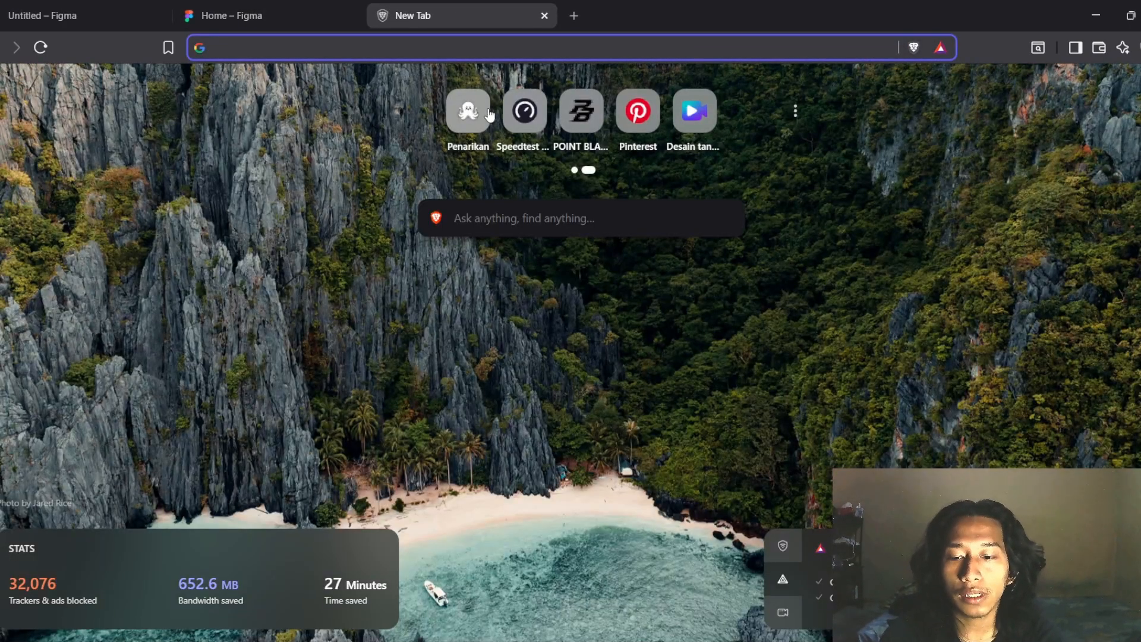
pyautogui.write('figma')
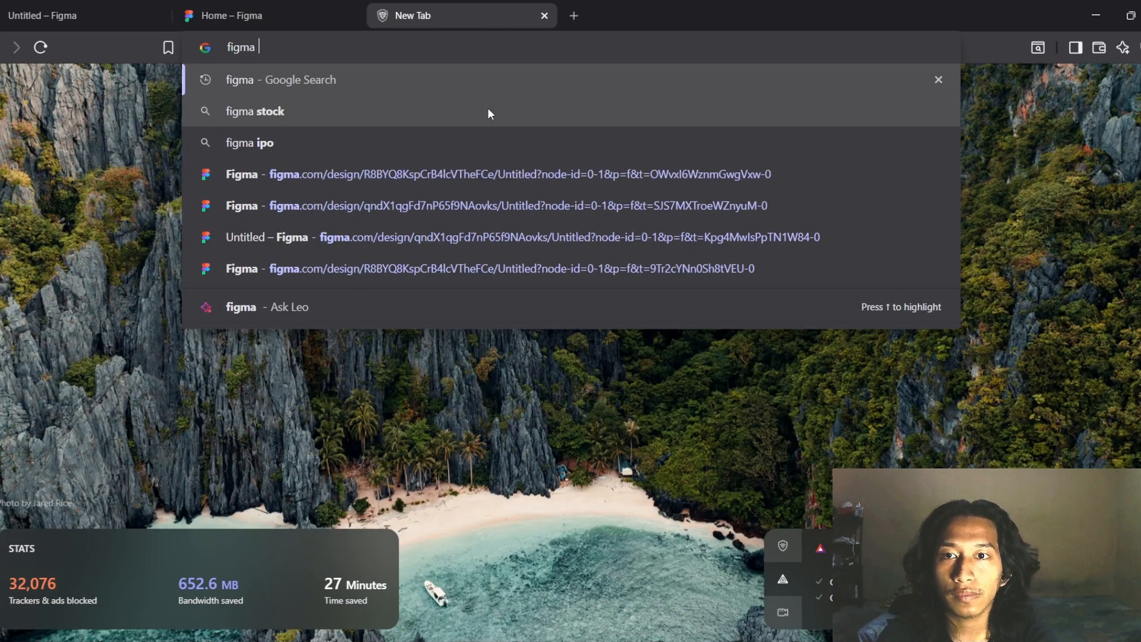
pyautogui.press('Return')
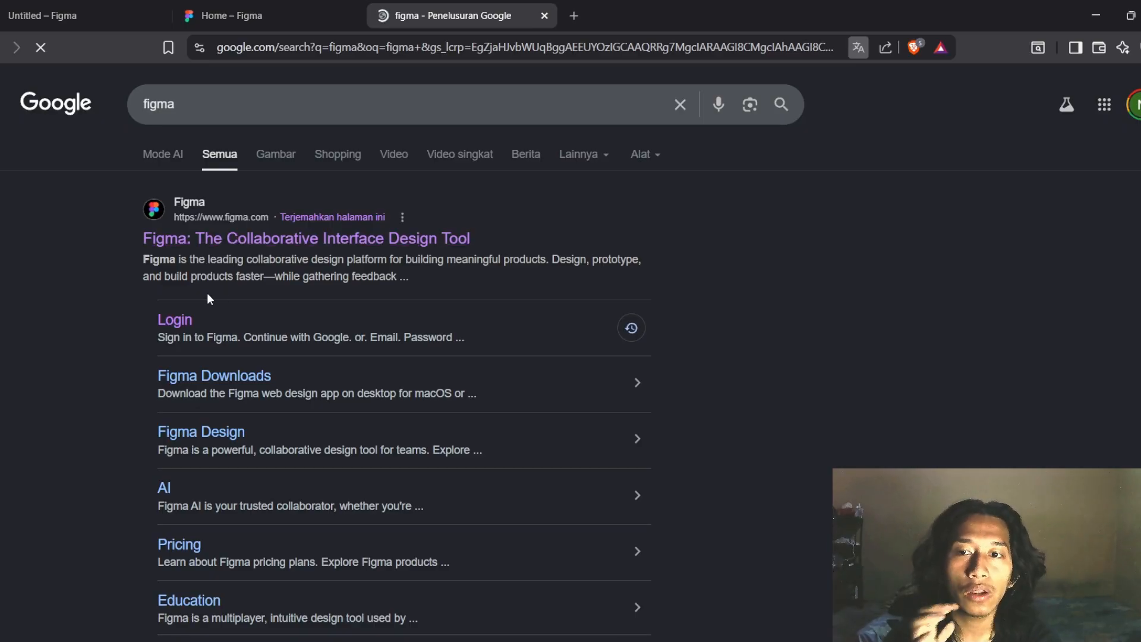
pyautogui.click(176, 321)
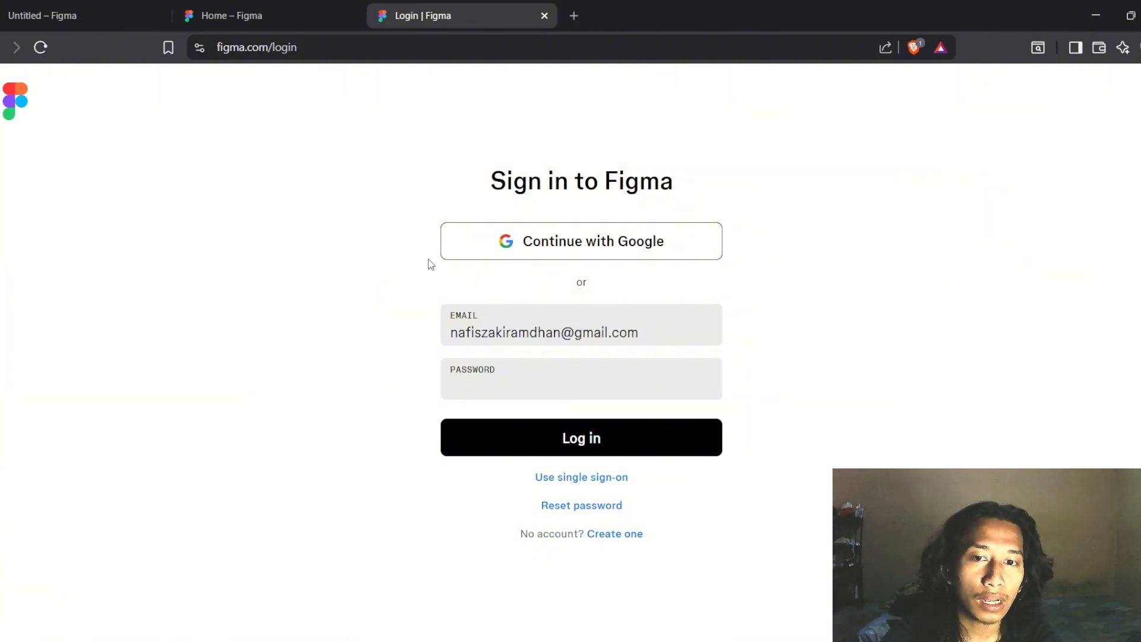
pyautogui.click(652, 329)
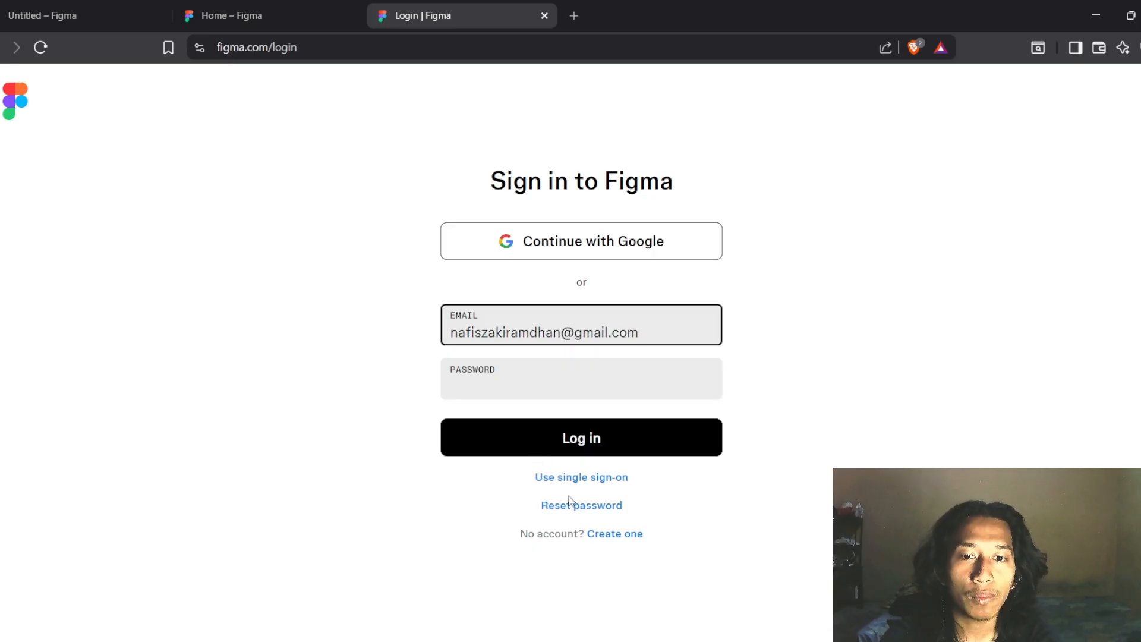
pyautogui.click(610, 535)
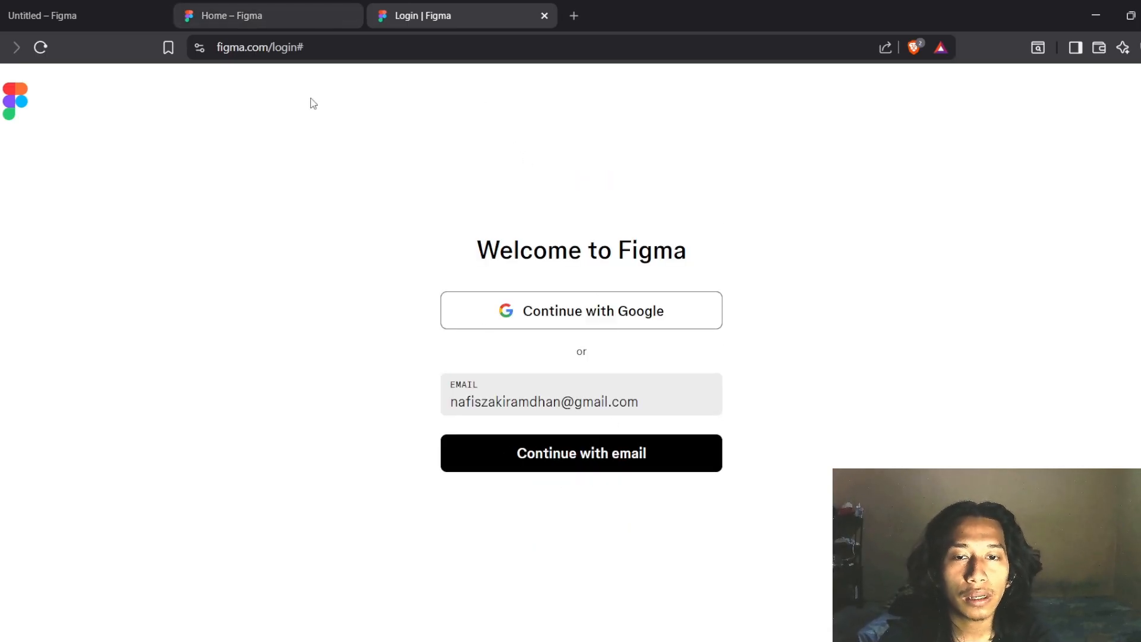
pyautogui.click(325, 6)
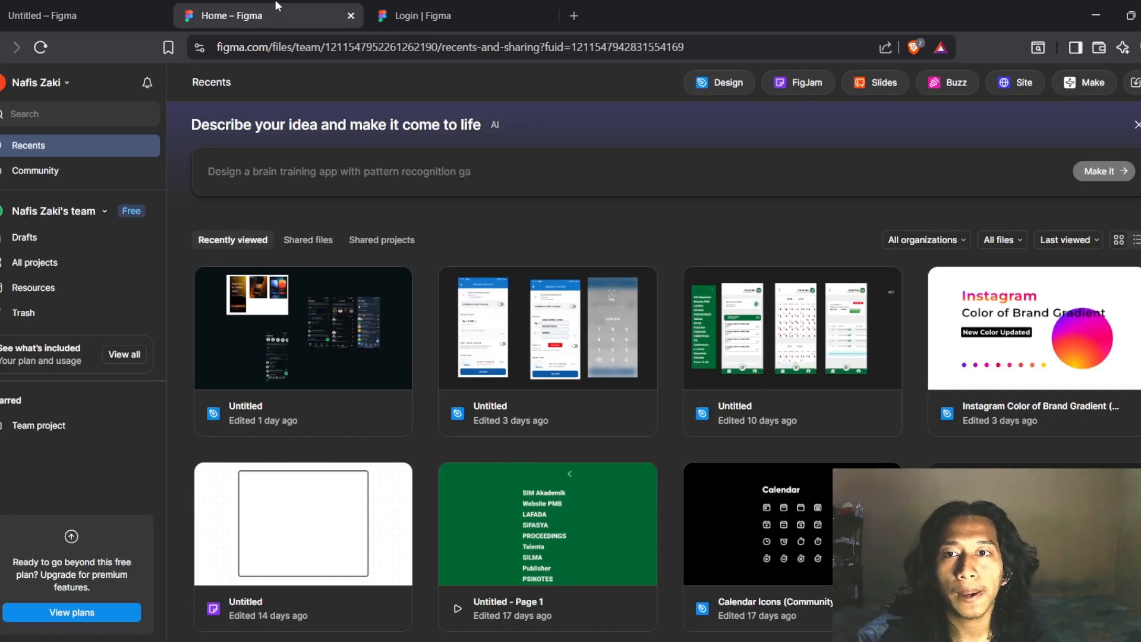
pyautogui.scroll(-1, 380, 442)
pyautogui.scroll(-3, 378, 437)
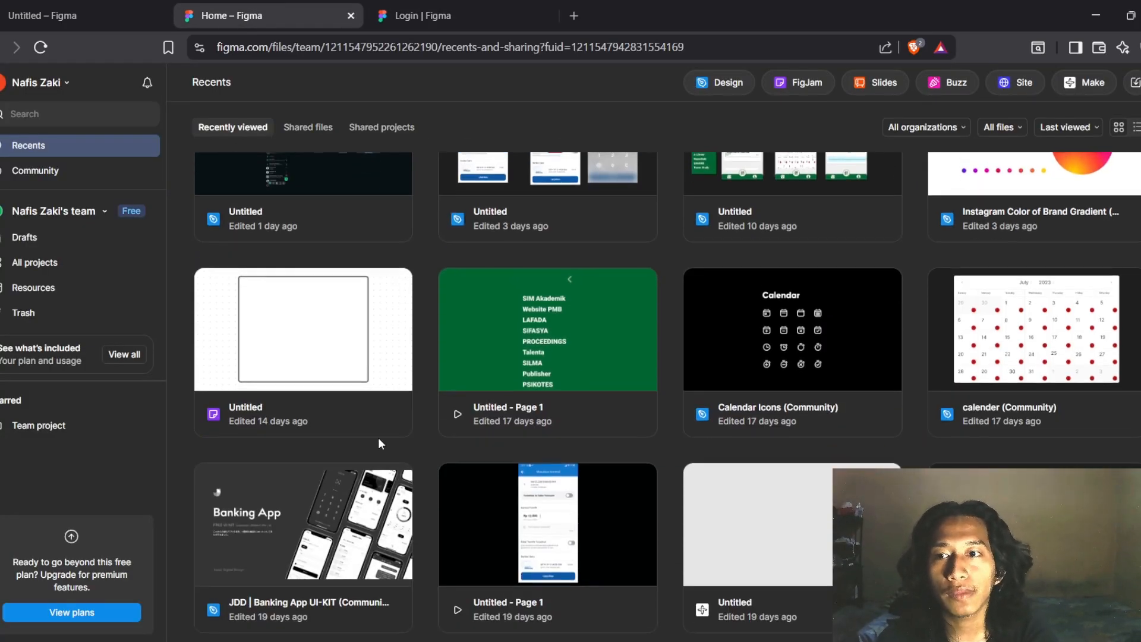
pyautogui.scroll(4, 378, 437)
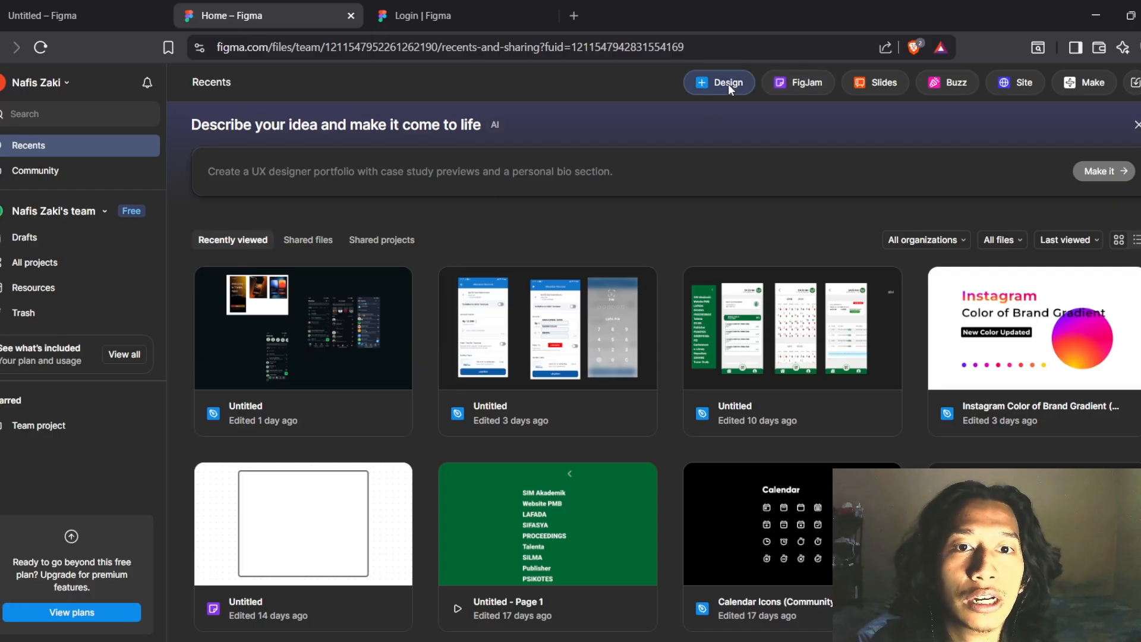
pyautogui.click(70, 171)
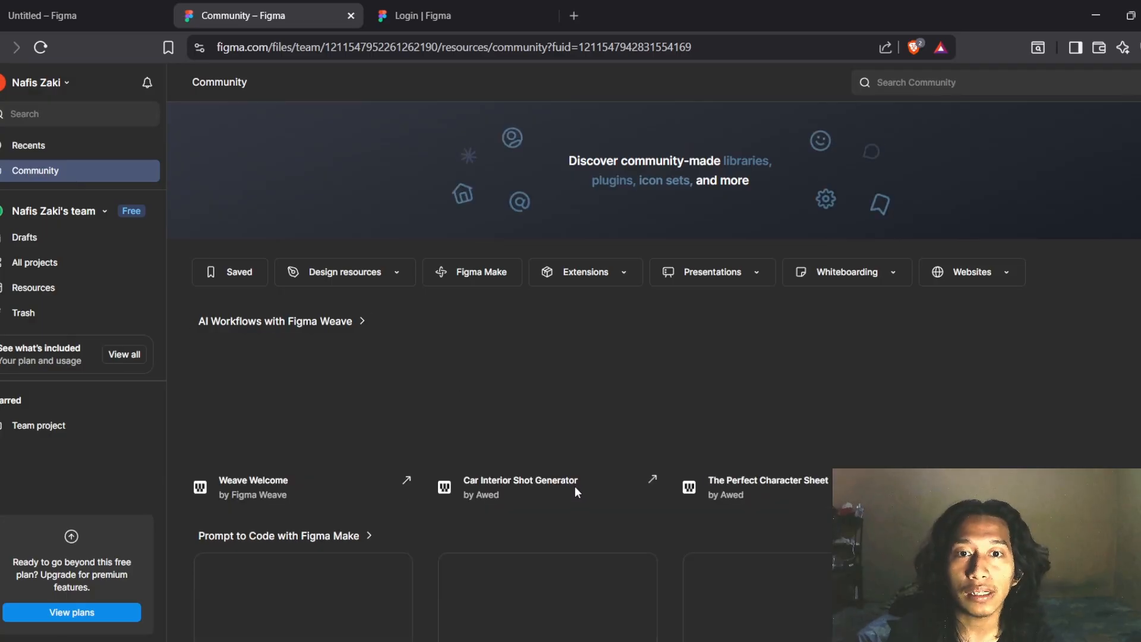
pyautogui.scroll(-5, 578, 491)
pyautogui.scroll(-5, 579, 496)
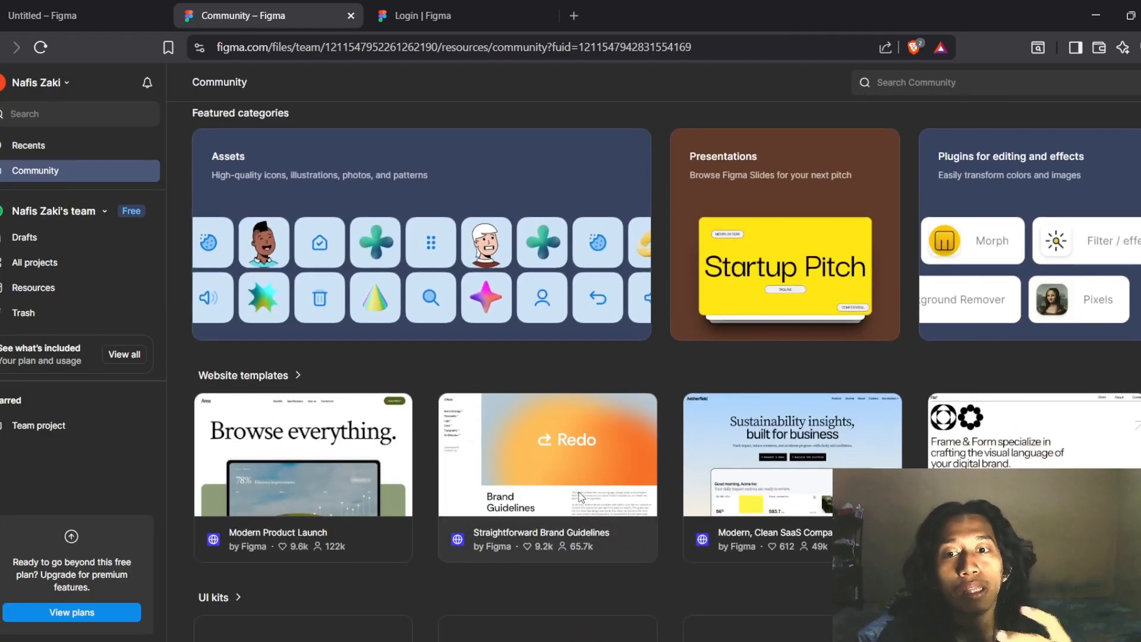
pyautogui.click(102, 150)
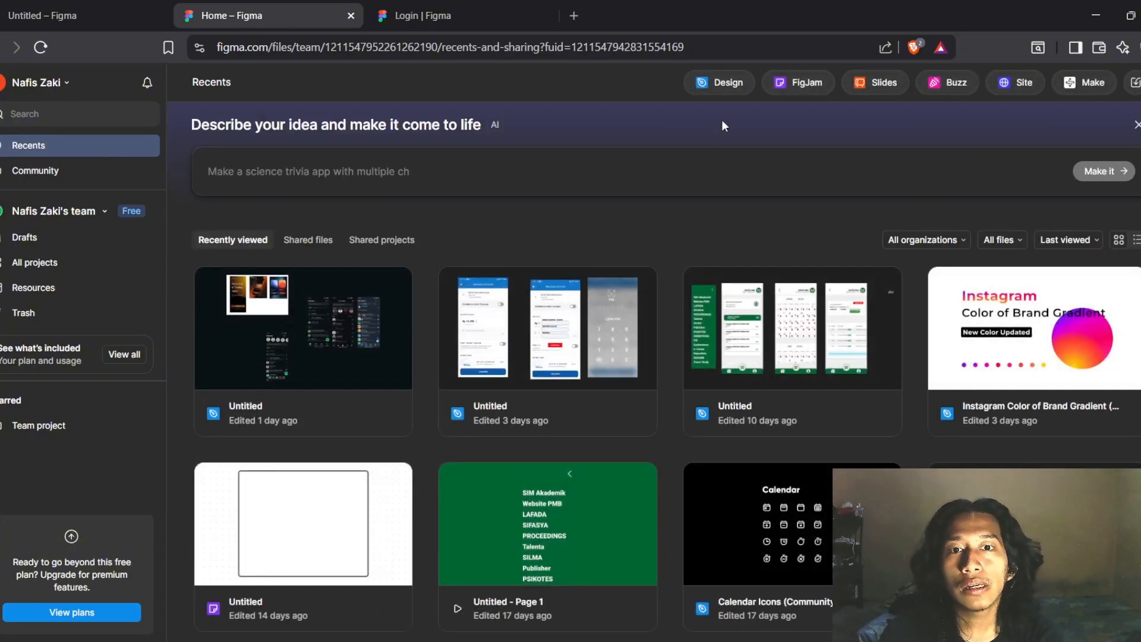
# Create a new blank Design file from the Recents page
pyautogui.click(736, 81)
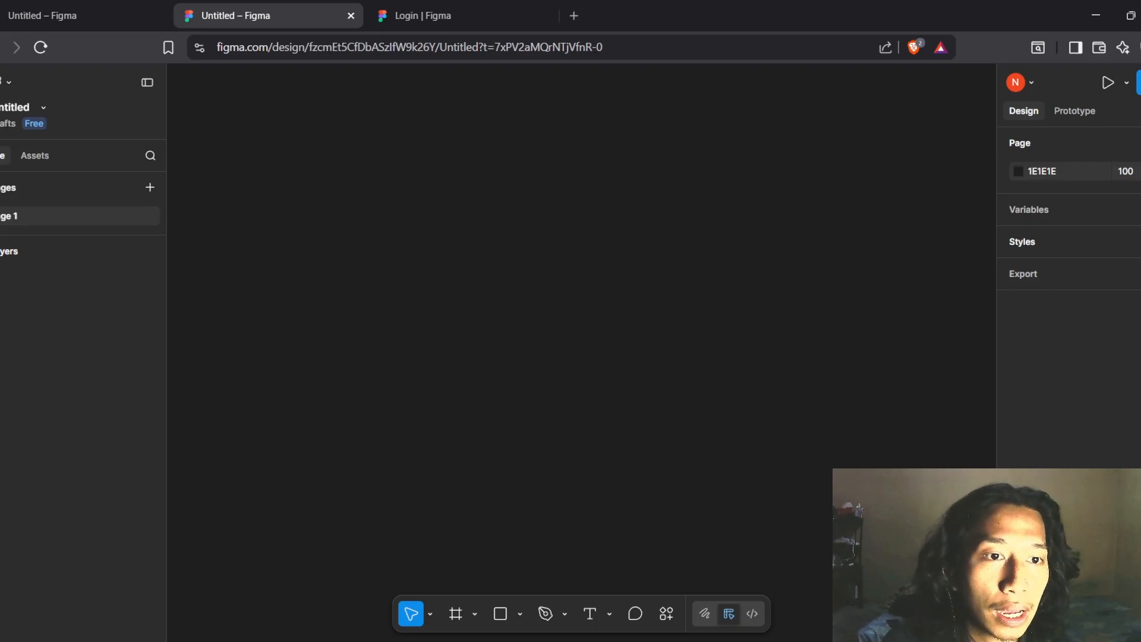
pyautogui.click(1140, 241)
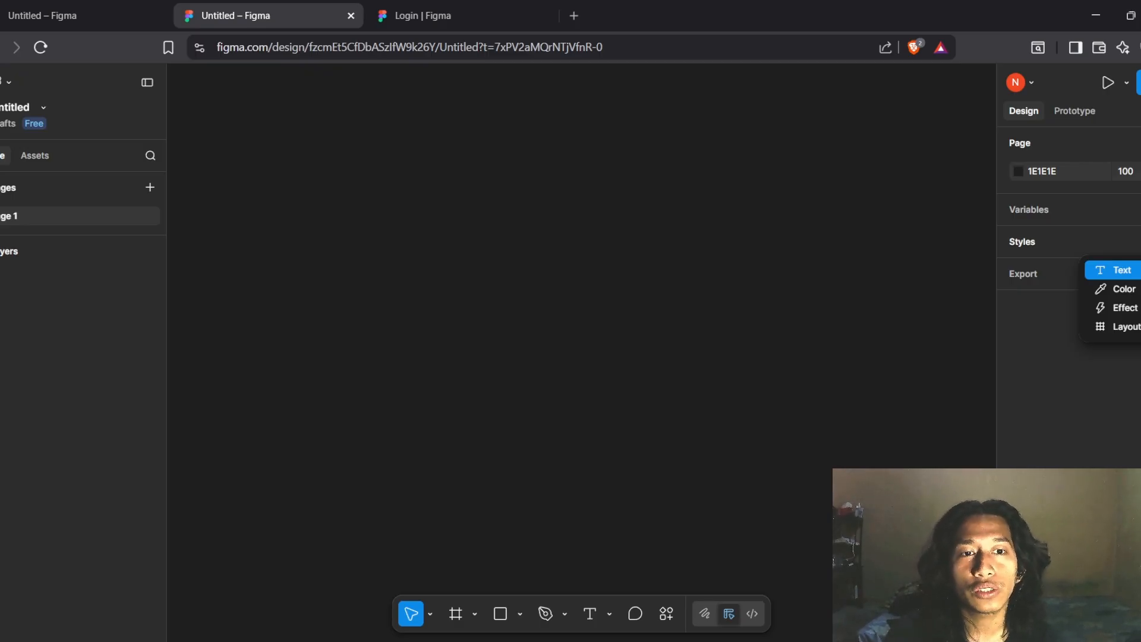
pyautogui.click(837, 313)
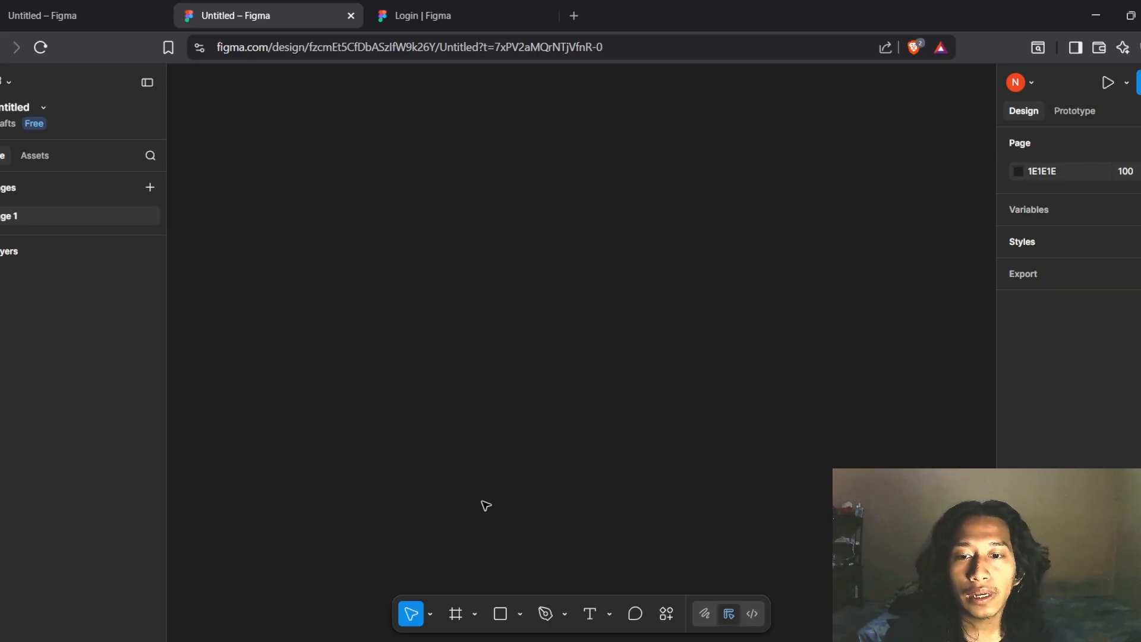
pyautogui.click(430, 614)
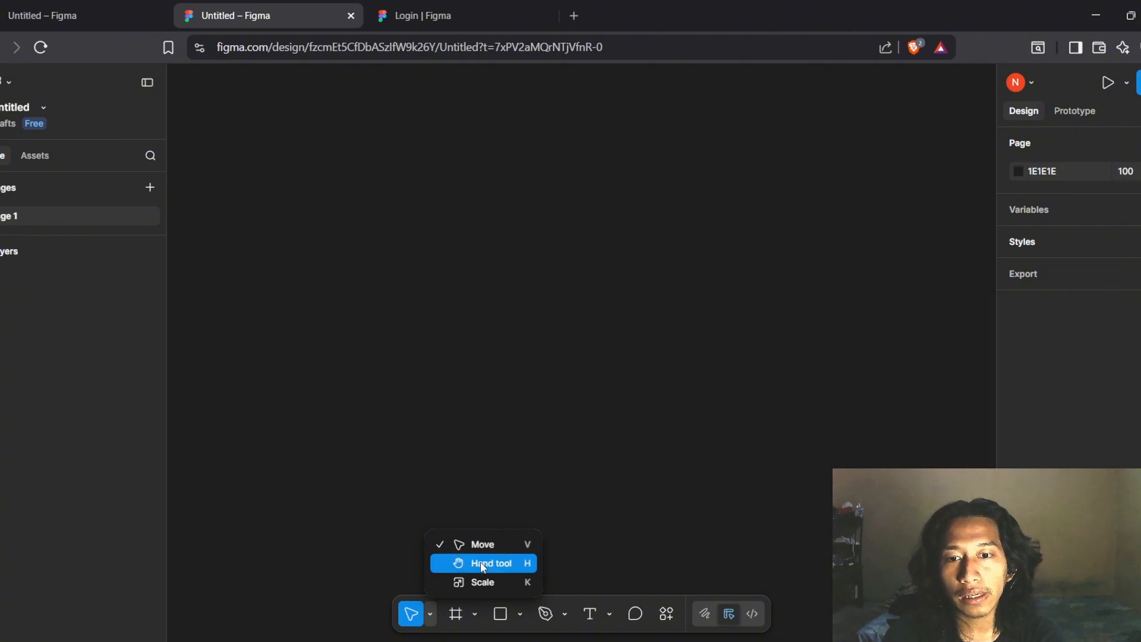
pyautogui.click(483, 582)
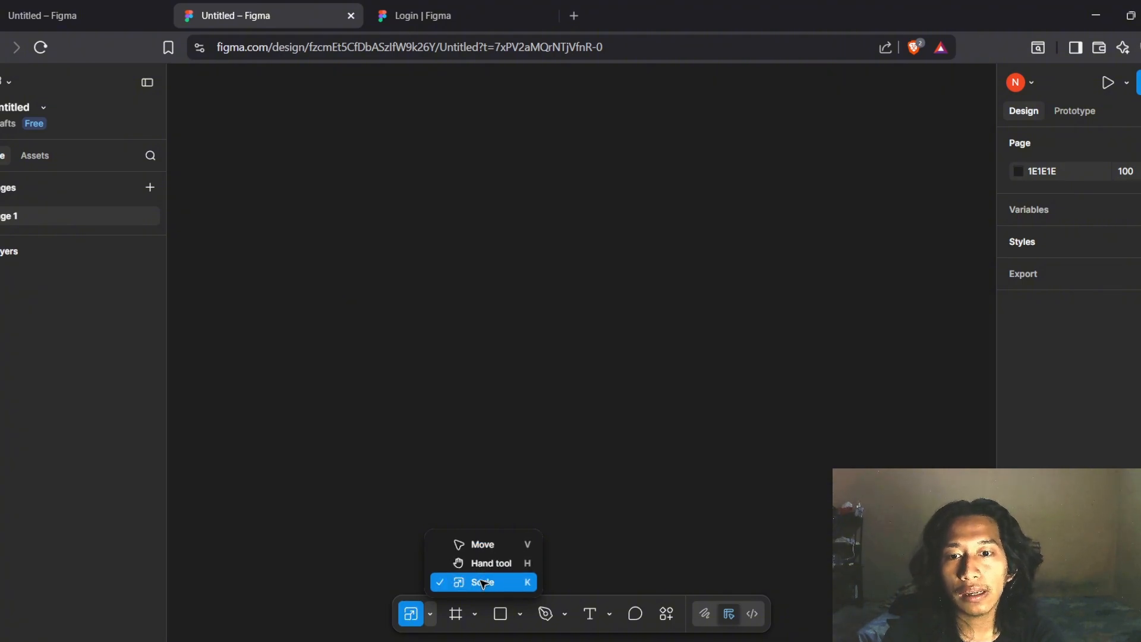
pyautogui.click(429, 616)
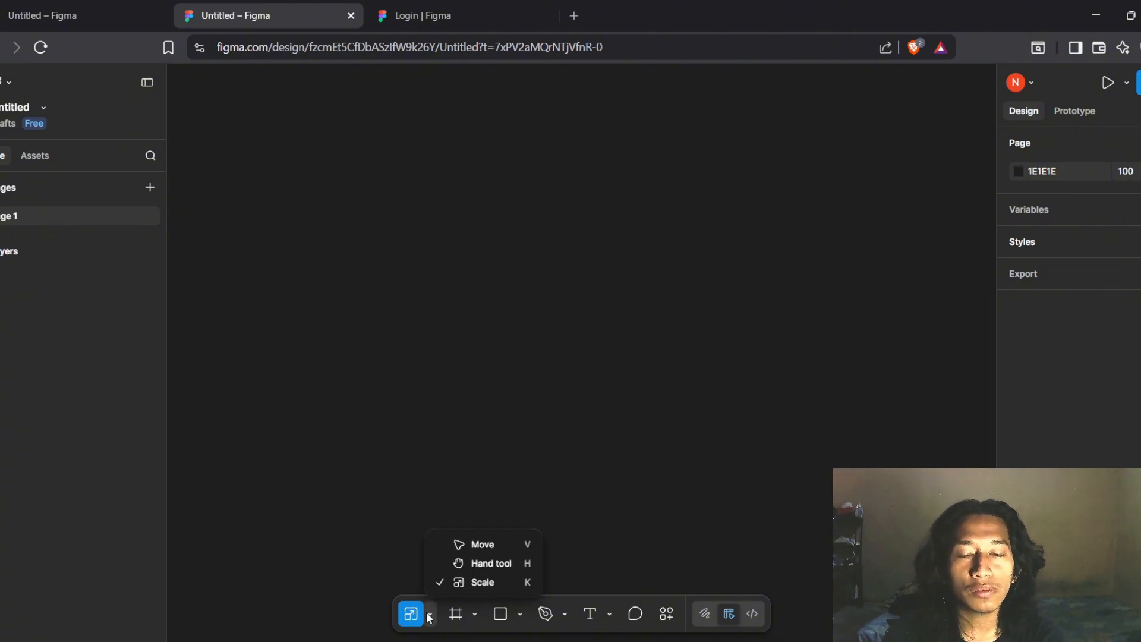
pyautogui.click(473, 563)
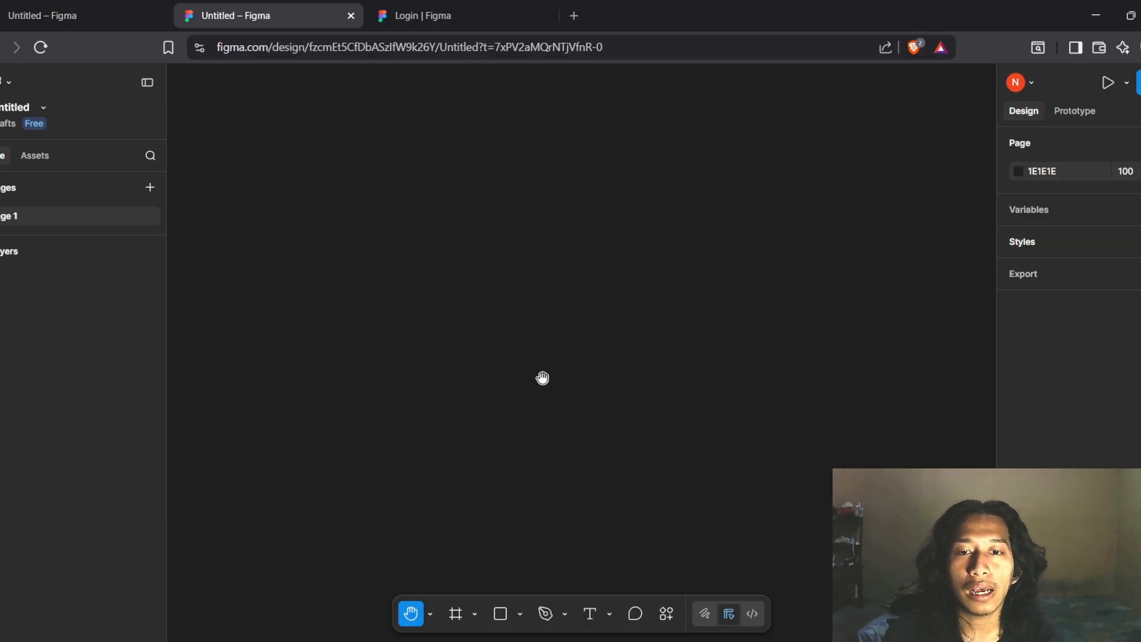
pyautogui.click(431, 614)
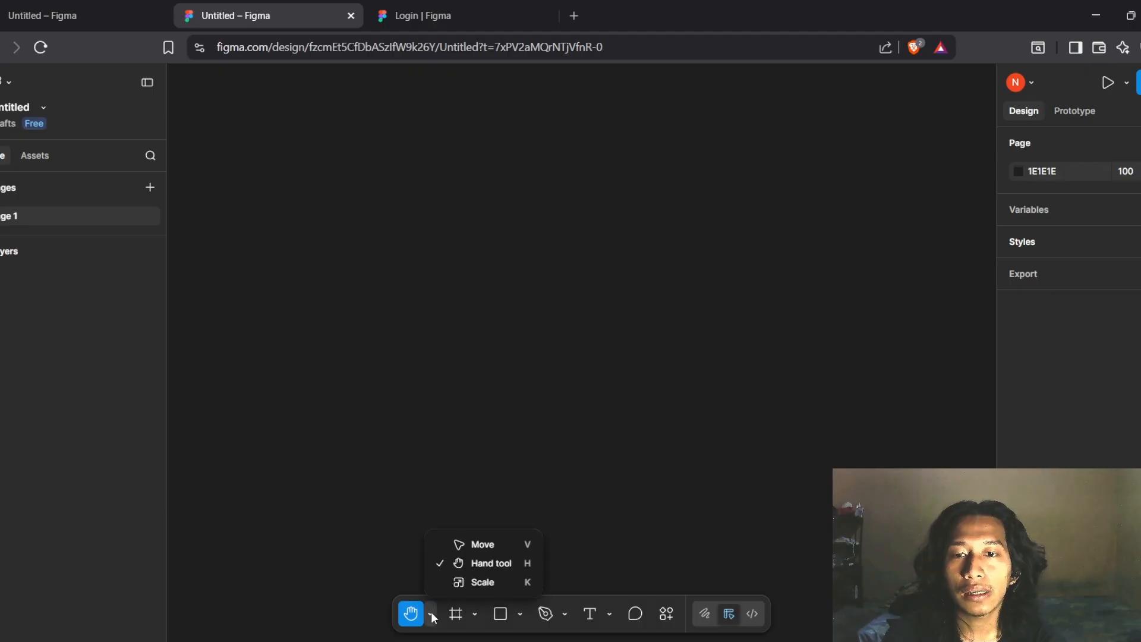
pyautogui.click(484, 546)
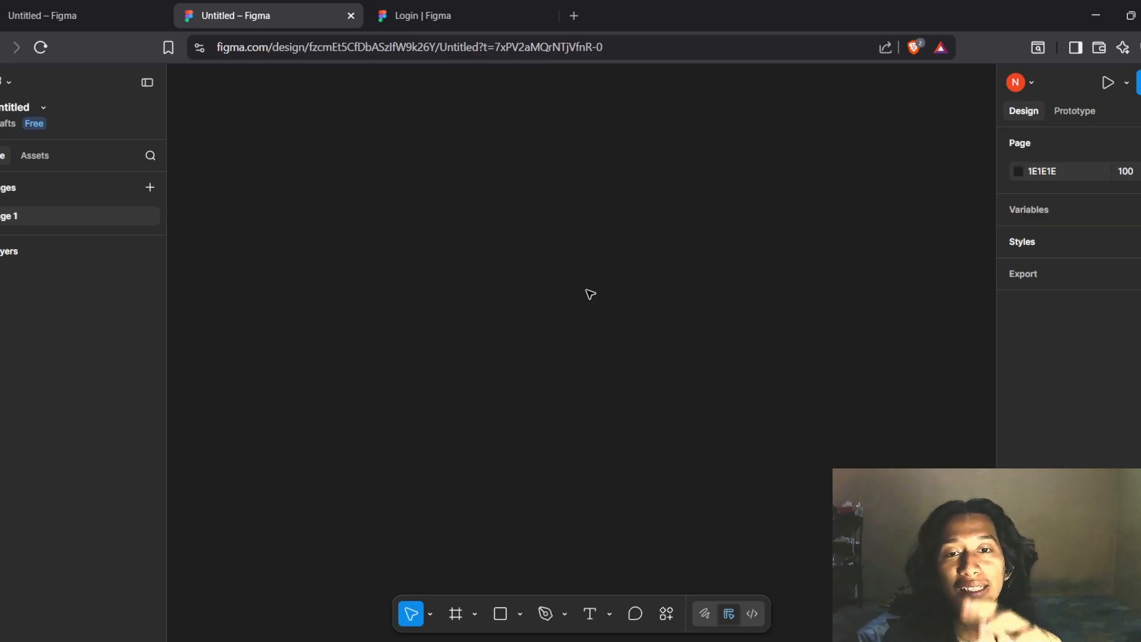
pyautogui.click(431, 615)
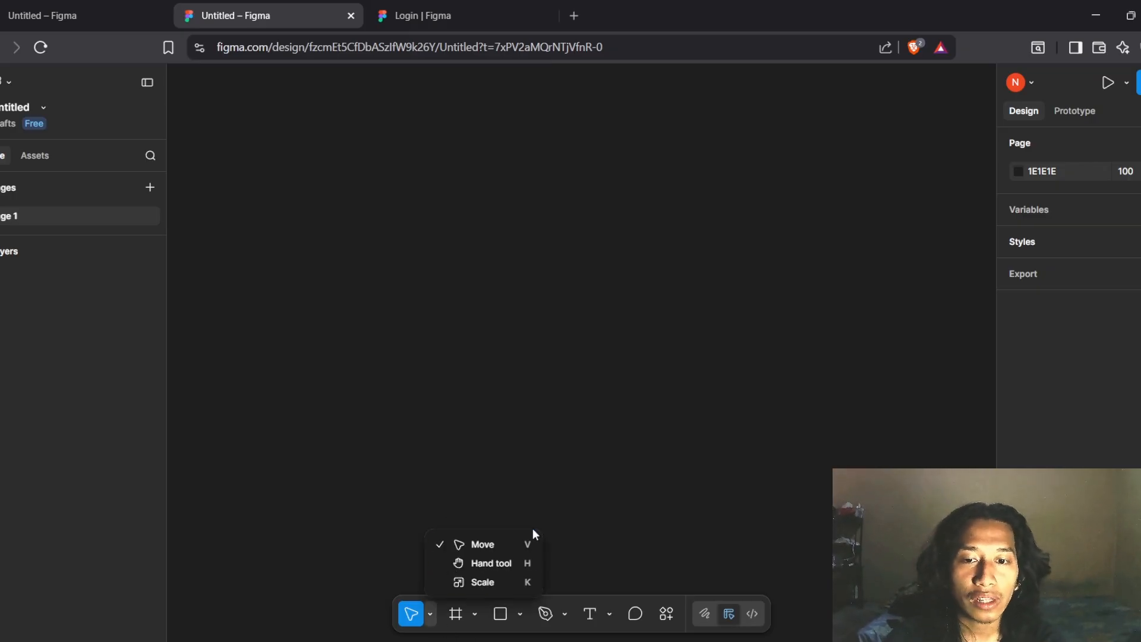
pyautogui.click(612, 485)
# Activate the Frame tool in the bottom toolbar after browsing the frame and shape lists
pyautogui.click(475, 615)
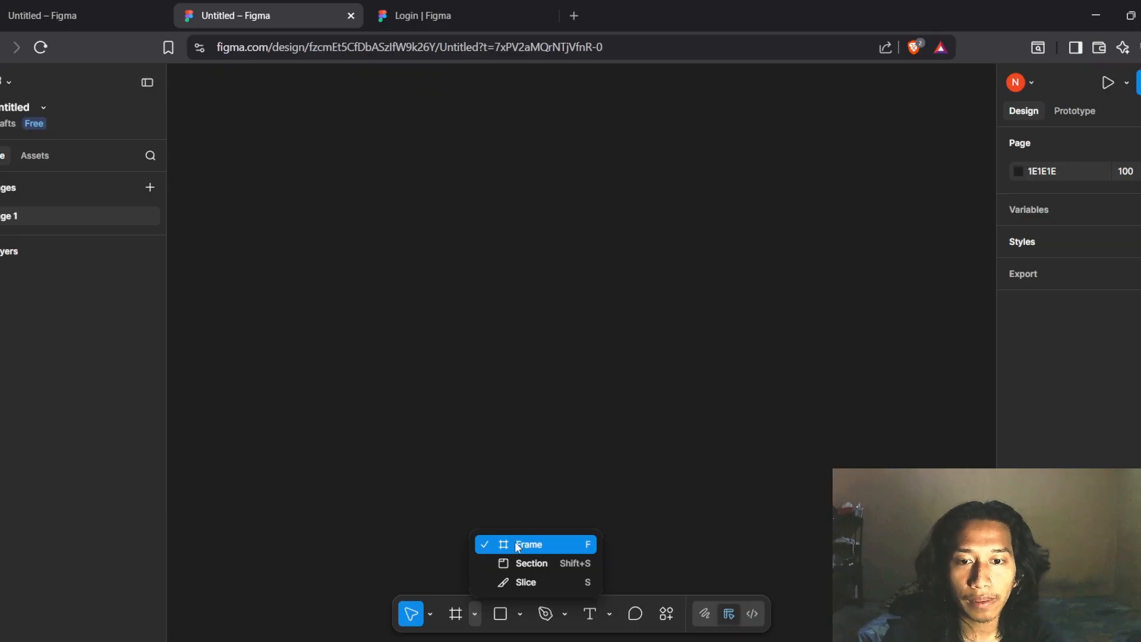
pyautogui.click(461, 619)
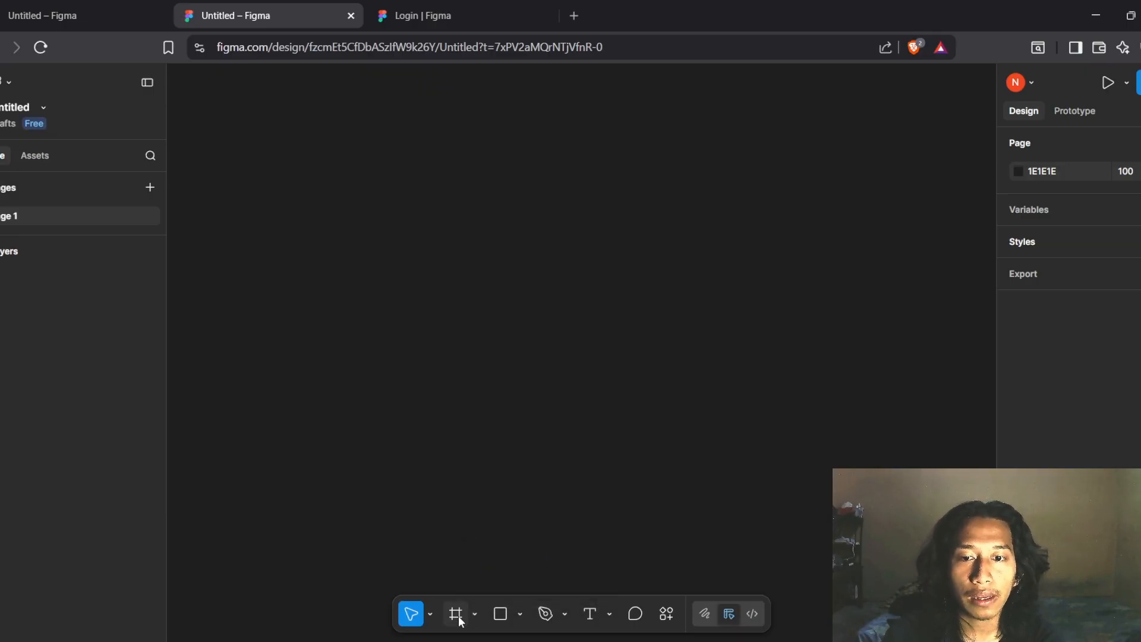
pyautogui.click(461, 621)
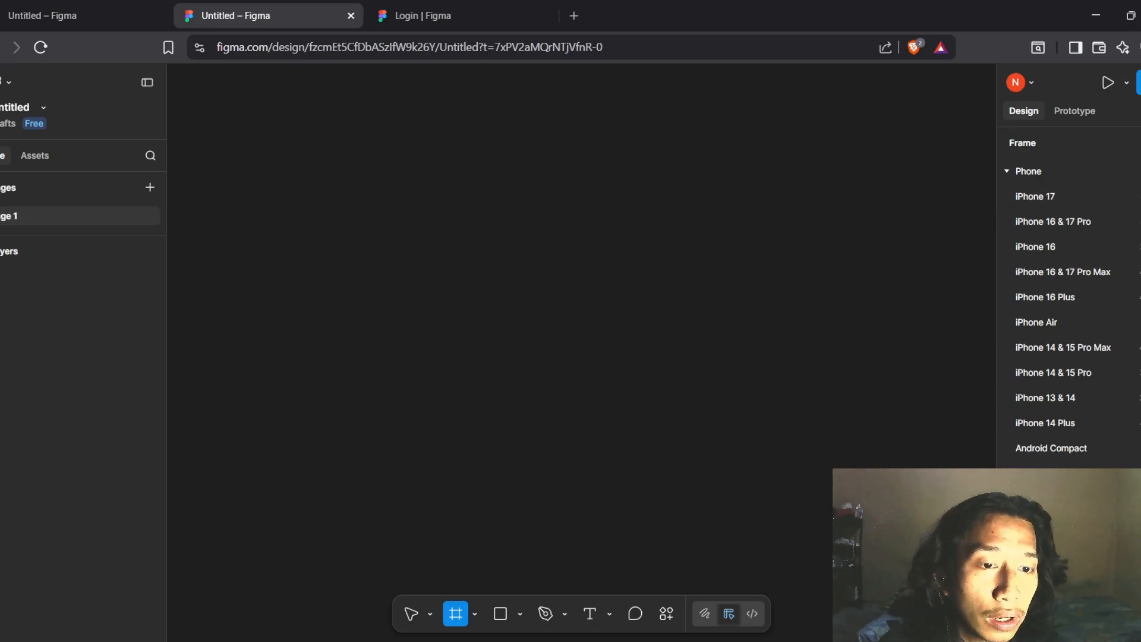
pyautogui.scroll(-3, 1050, 384)
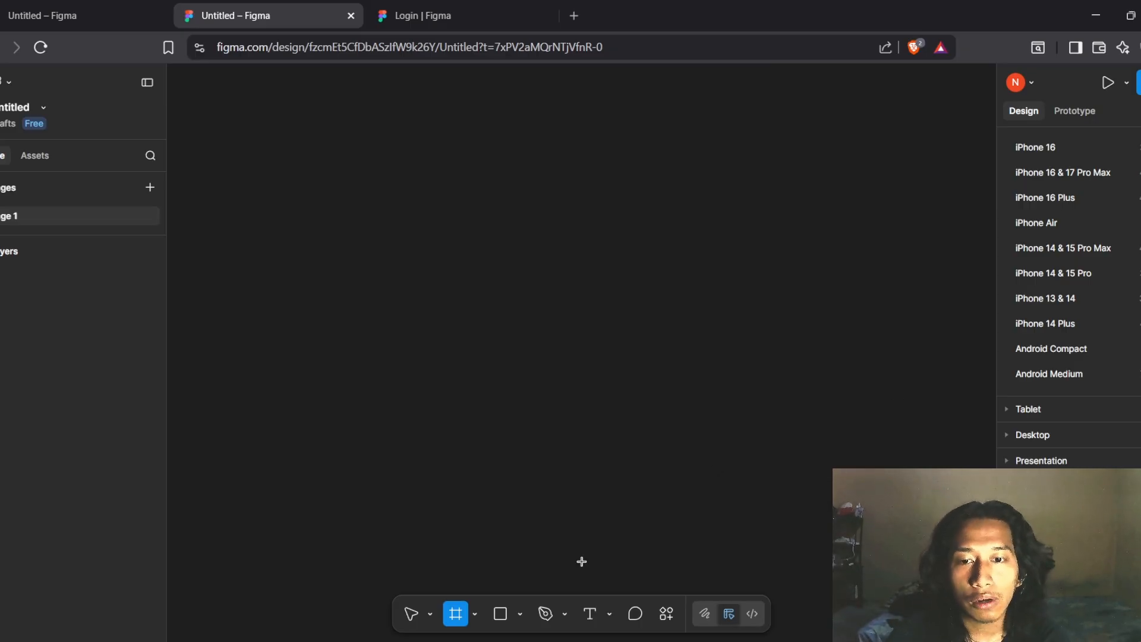
pyautogui.click(519, 617)
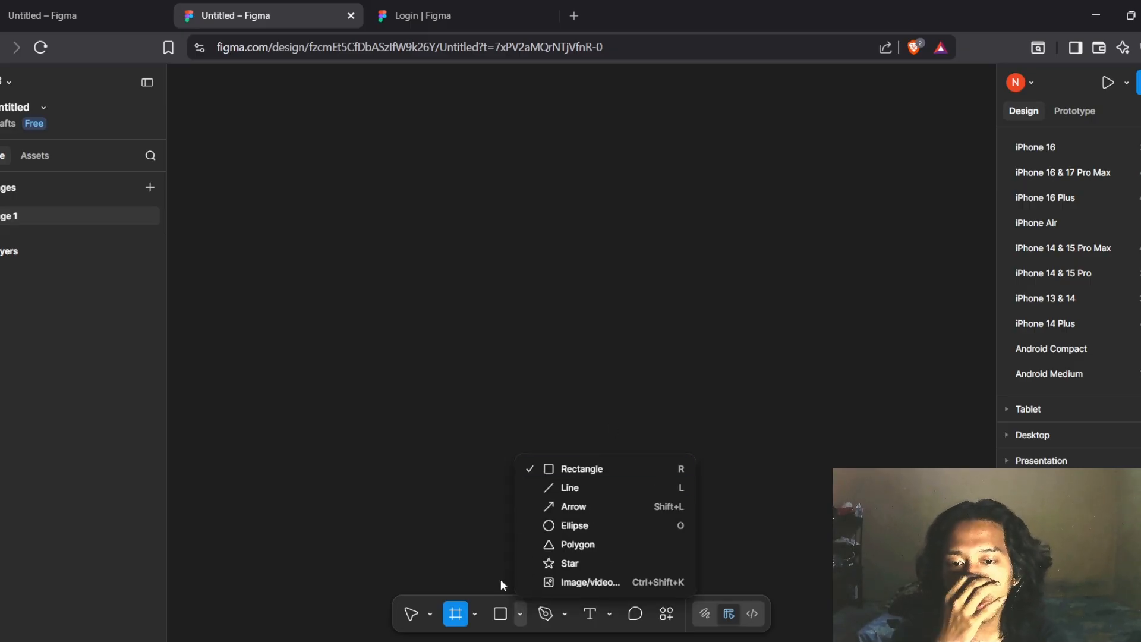
pyautogui.click(500, 615)
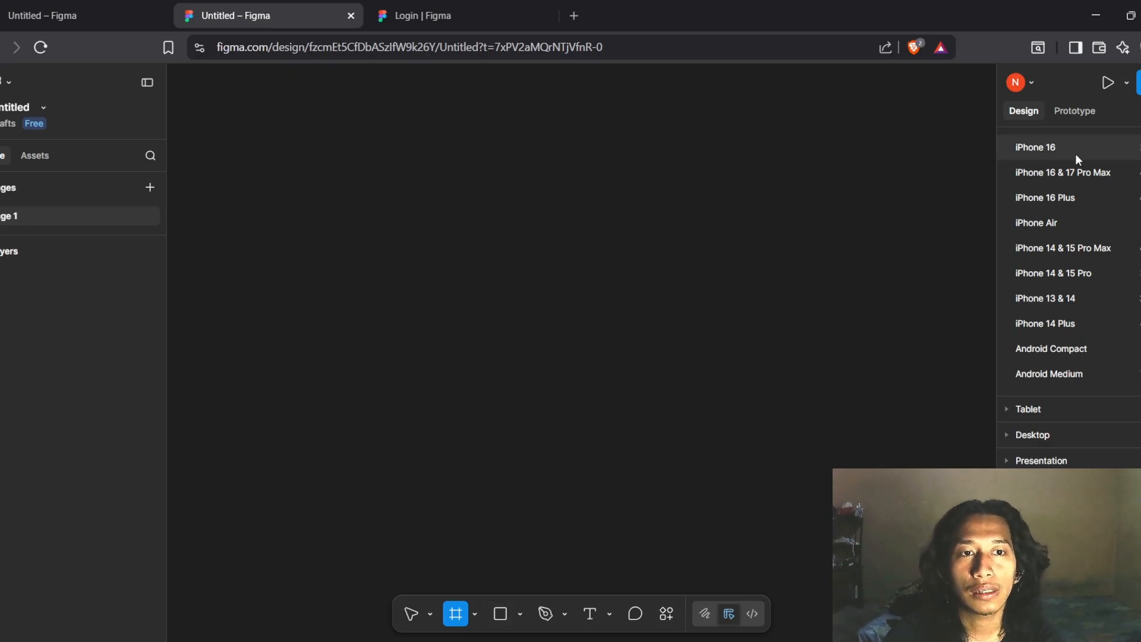
pyautogui.scroll(2, 1077, 160)
# Create an iPhone 17 frame and move it to X 6, Y -4
pyautogui.click(1049, 195)
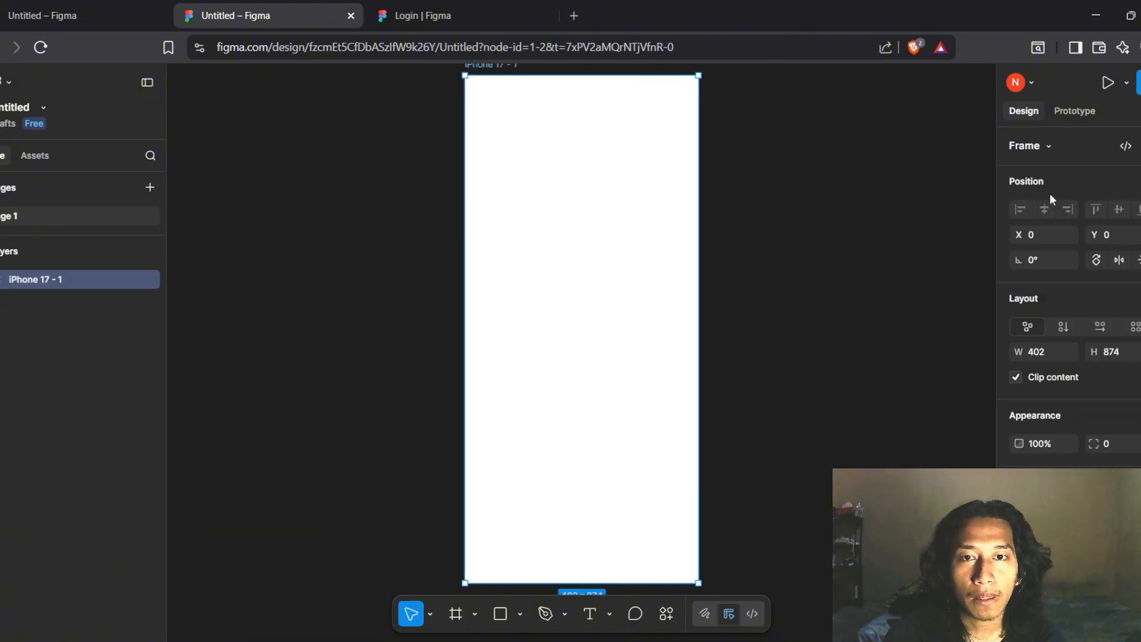
pyautogui.scroll(1, 692, 171)
pyautogui.scroll(-2, 693, 171)
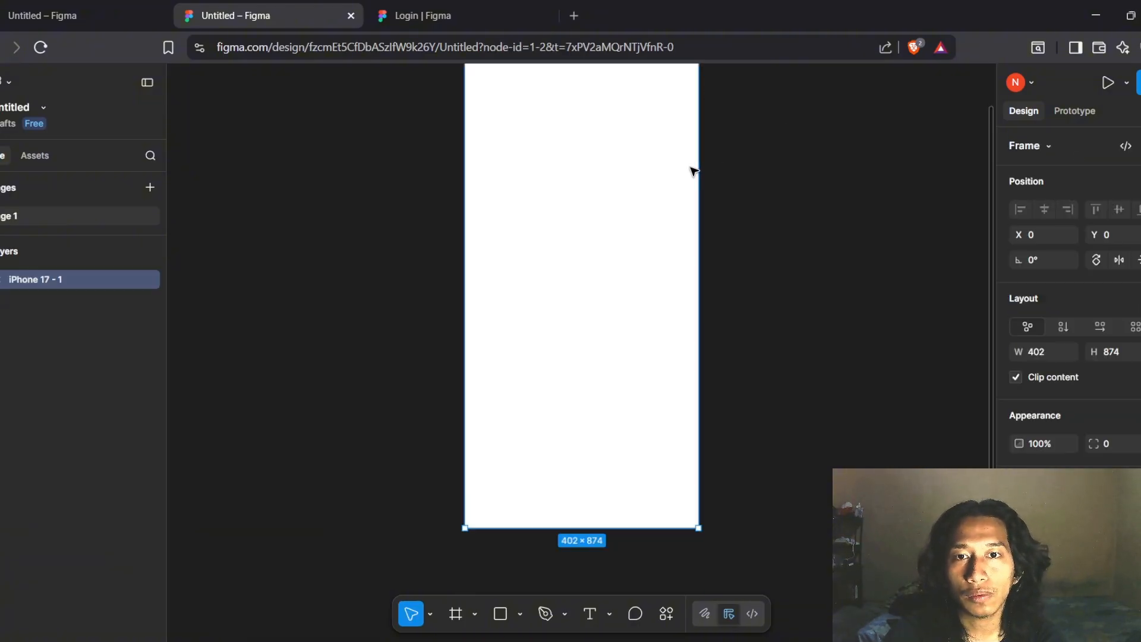
pyautogui.scroll(-3, 691, 172)
pyautogui.scroll(3, 691, 171)
pyautogui.moveTo(604, 173)
pyautogui.mouseDown()
pyautogui.moveTo(626, 253)
pyautogui.moveTo(616, 184)
pyautogui.mouseUp()
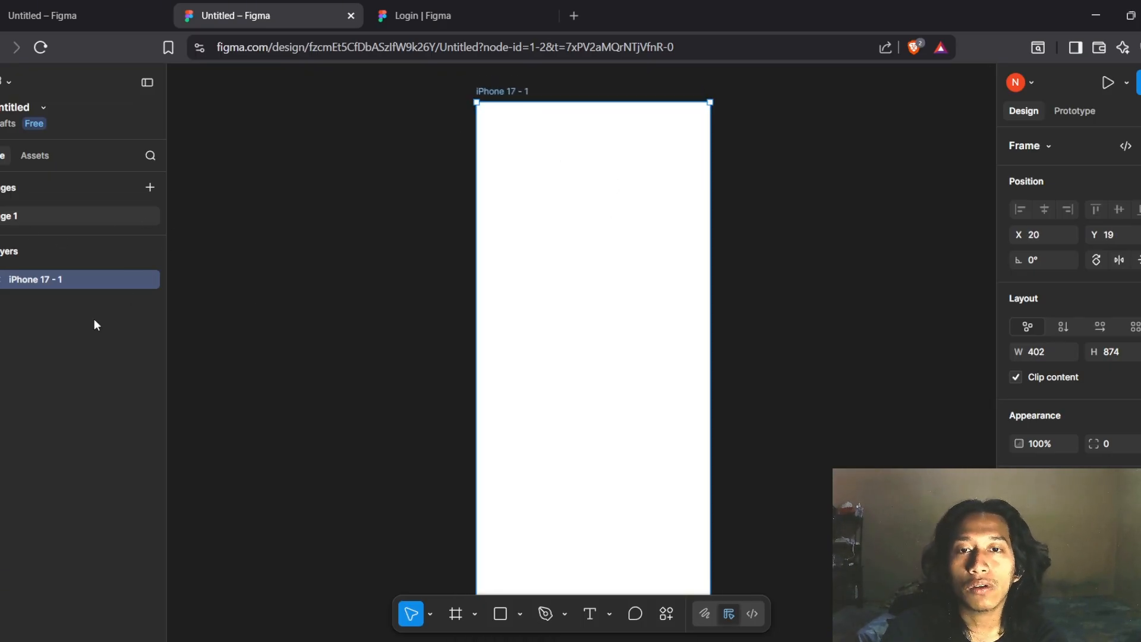
pyautogui.moveTo(606, 277)
pyautogui.mouseDown()
pyautogui.moveTo(588, 214)
pyautogui.moveTo(597, 265)
pyautogui.mouseUp()
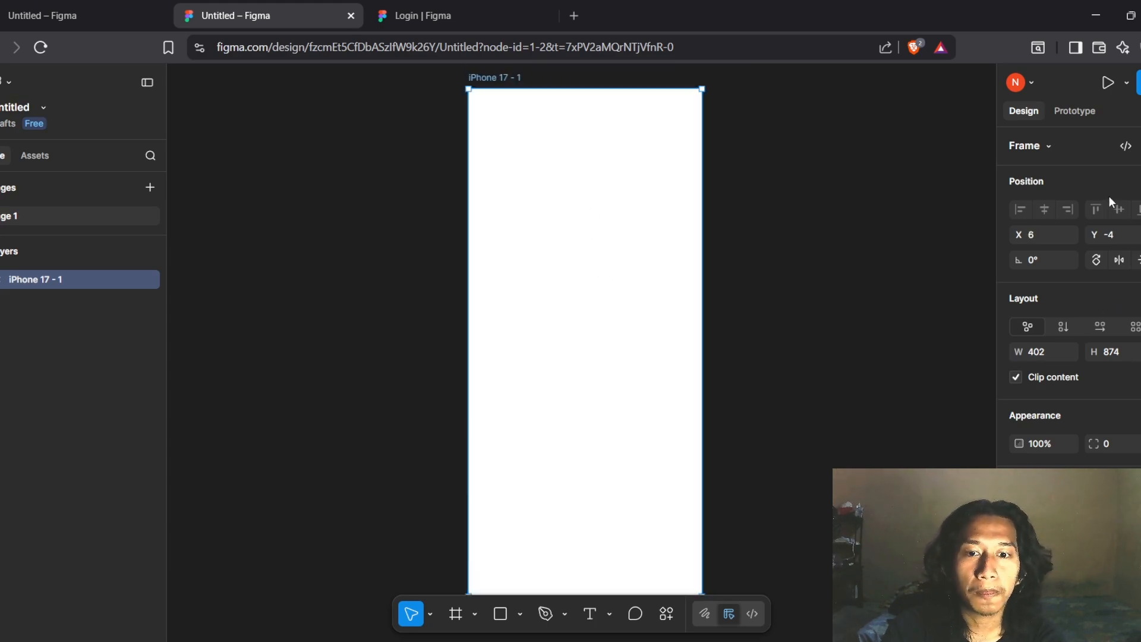
# Try rotating the iPhone 17 - 1 frame, leaving rotation at 0°
pyautogui.scroll(-2, 1051, 455)
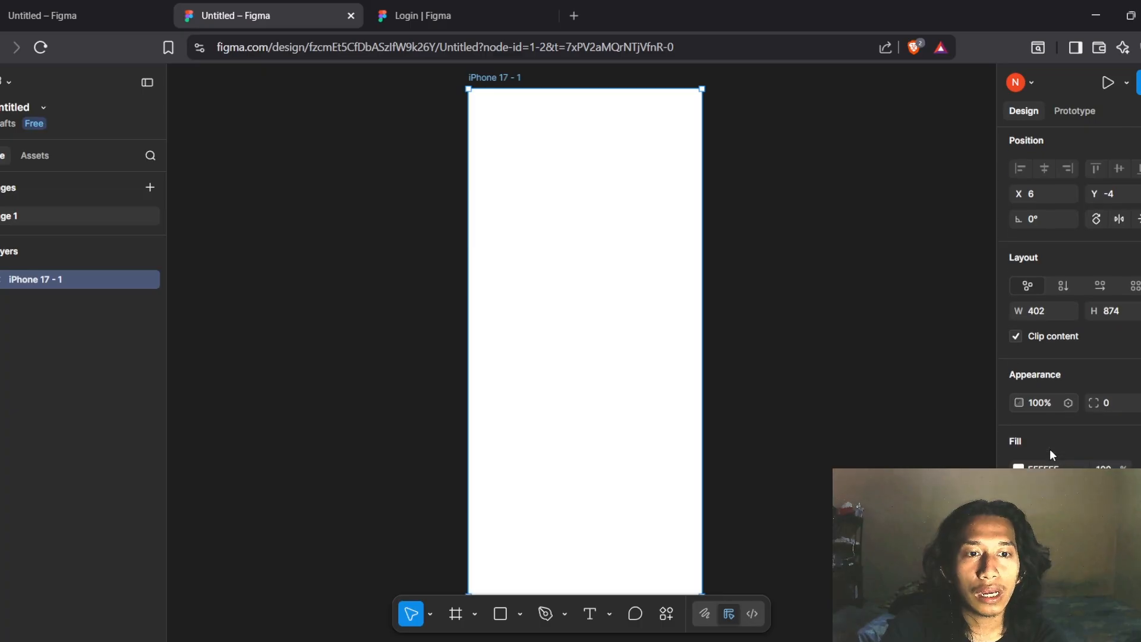
pyautogui.scroll(1, 1050, 455)
pyautogui.scroll(1, 1050, 448)
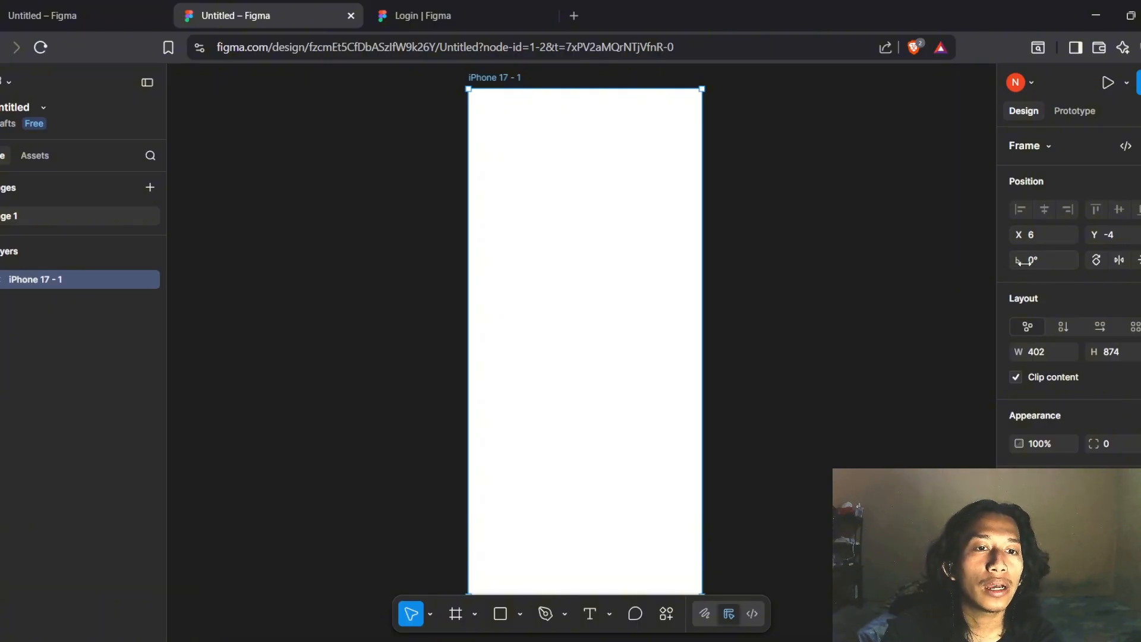
pyautogui.moveTo(1020, 262)
pyautogui.mouseDown()
pyautogui.moveTo(1010, 265)
pyautogui.moveTo(1032, 268)
pyautogui.moveTo(1023, 262)
pyautogui.mouseUp()
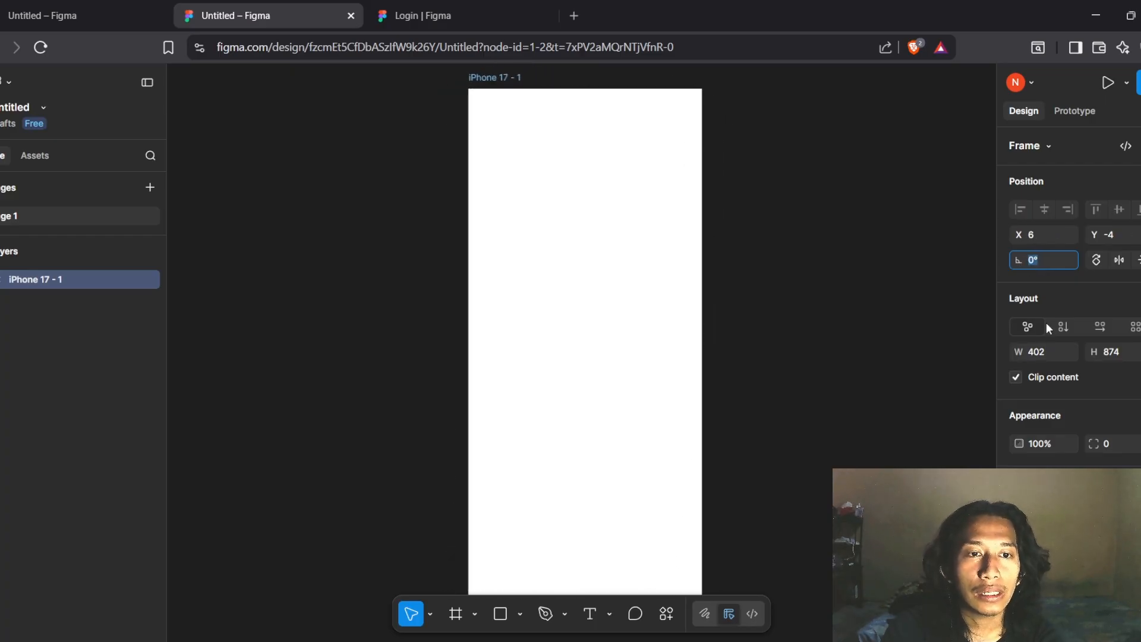
pyautogui.scroll(-2, 1057, 330)
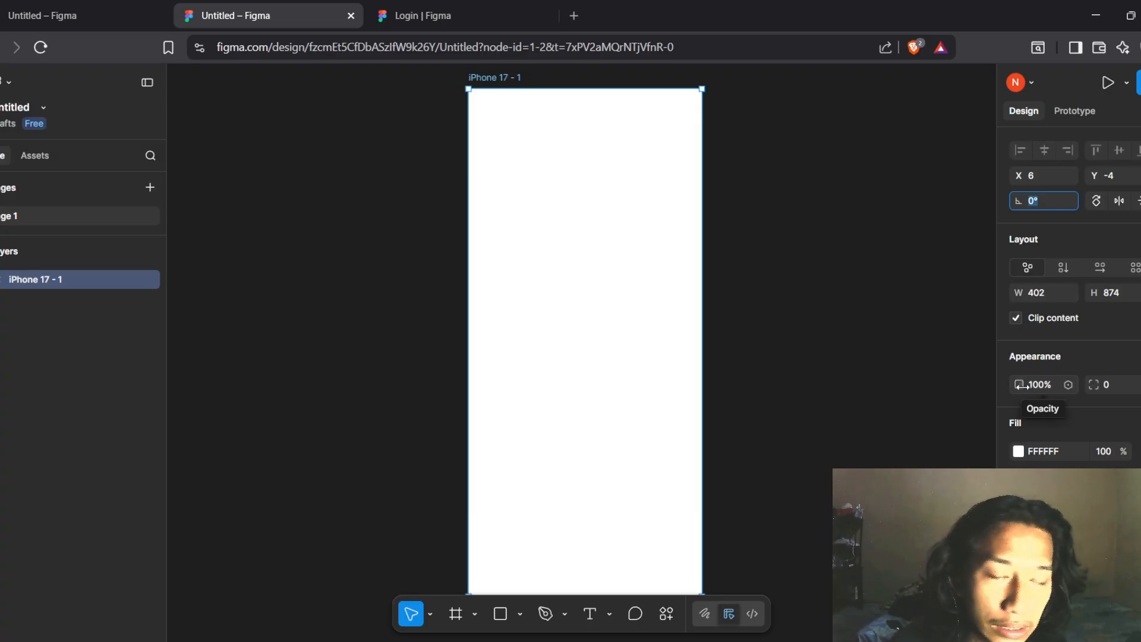
pyautogui.moveTo(1022, 386); pyautogui.dragTo(1097, 387)
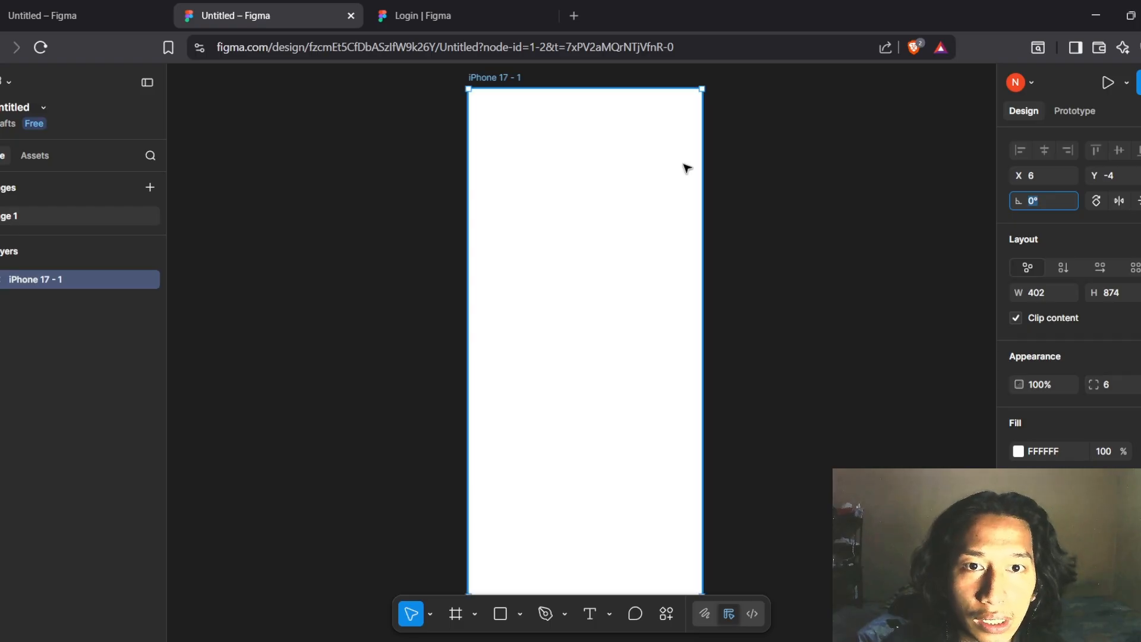
pyautogui.scroll(3, 687, 168)
pyautogui.scroll(5, 686, 169)
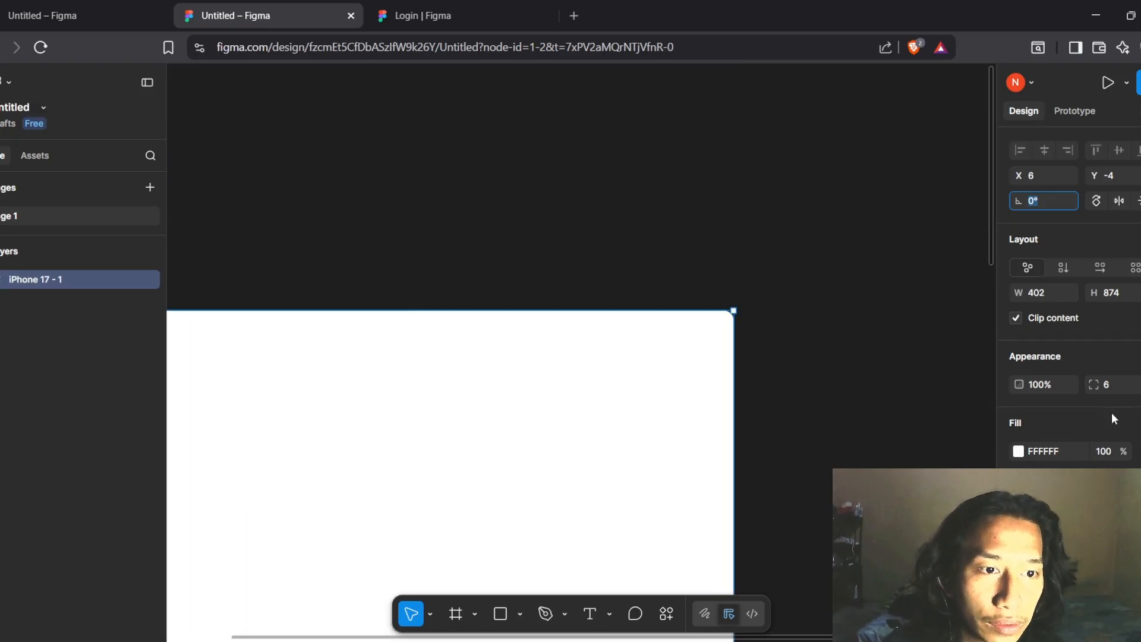
pyautogui.click(1122, 384)
pyautogui.write('50')
pyautogui.press('Return')
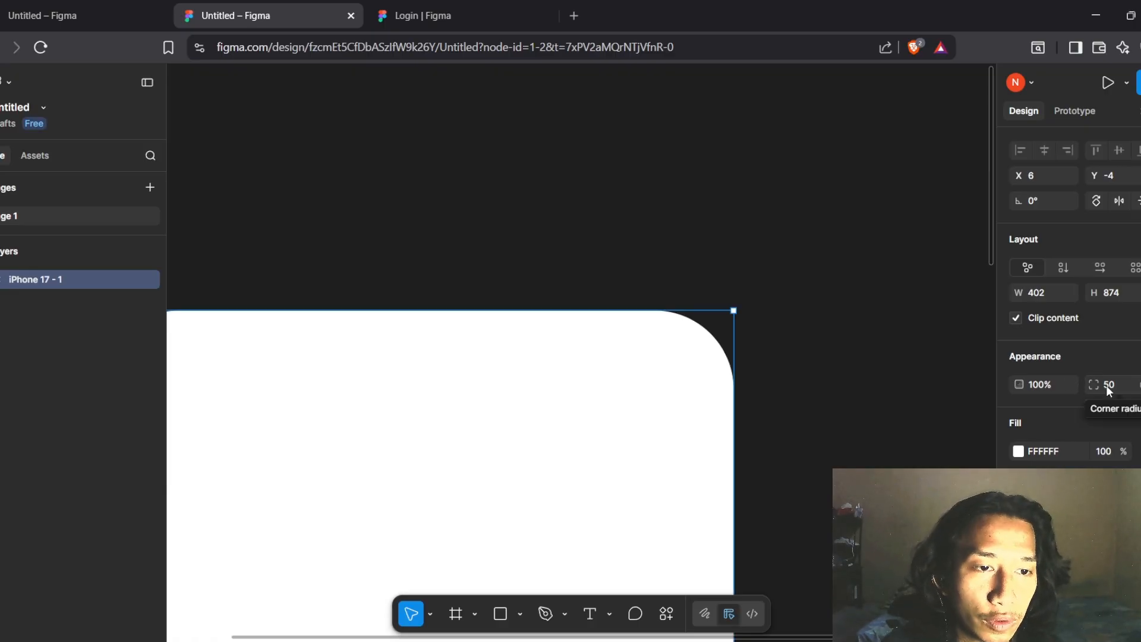
pyautogui.moveTo(1107, 385); pyautogui.dragTo(985, 373)
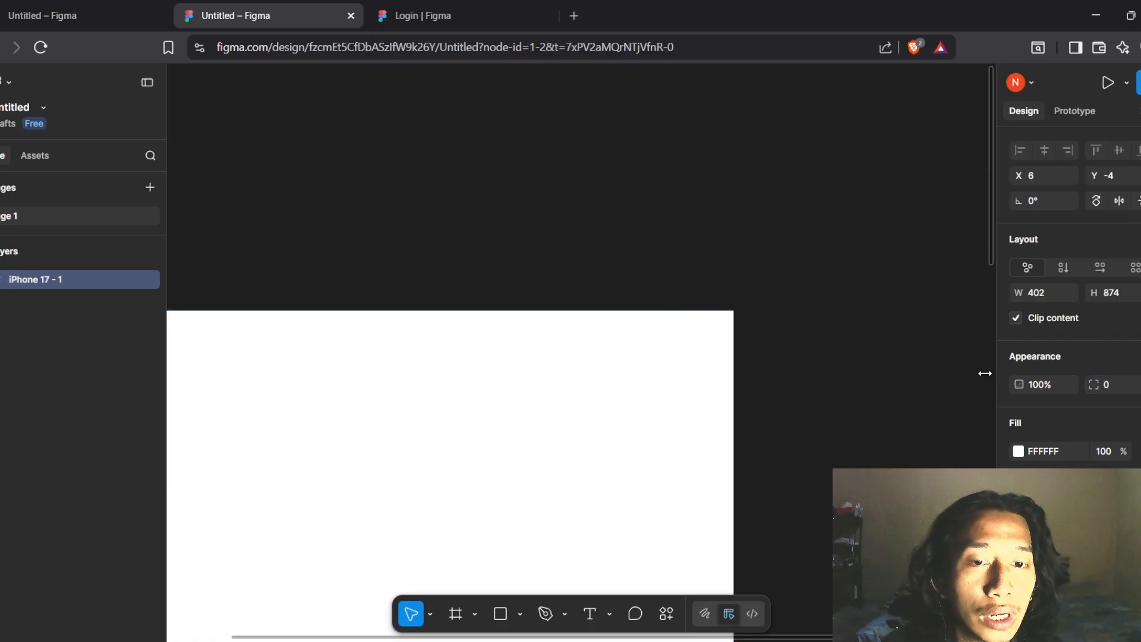
pyautogui.scroll(-2, 913, 420)
pyautogui.hscroll(-3, 915, 420)
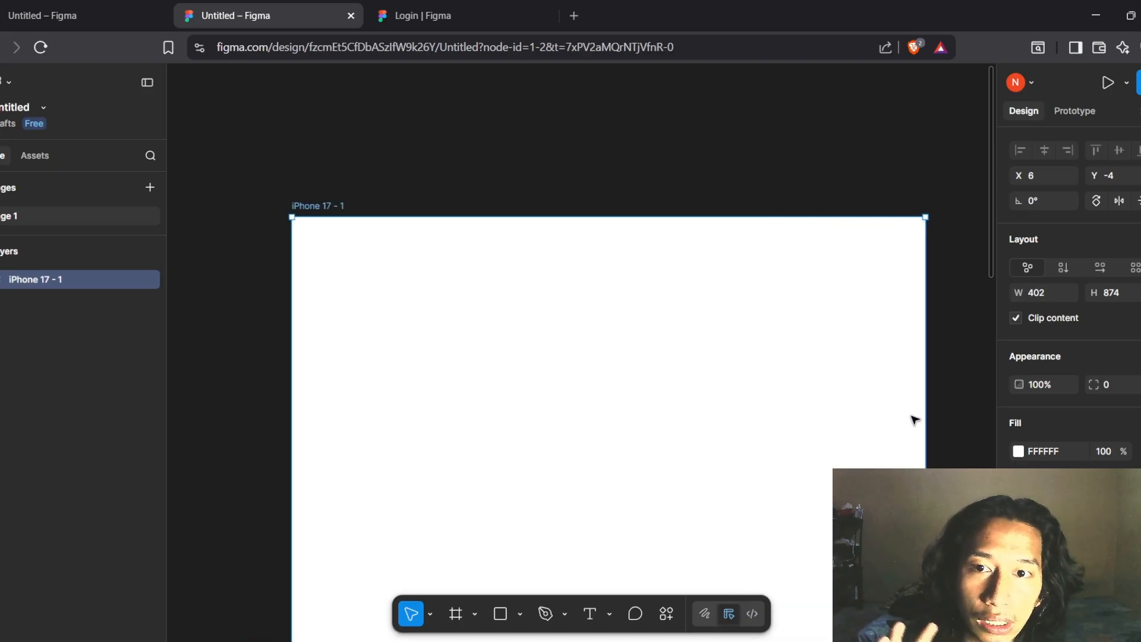
pyautogui.scroll(-2, 913, 420)
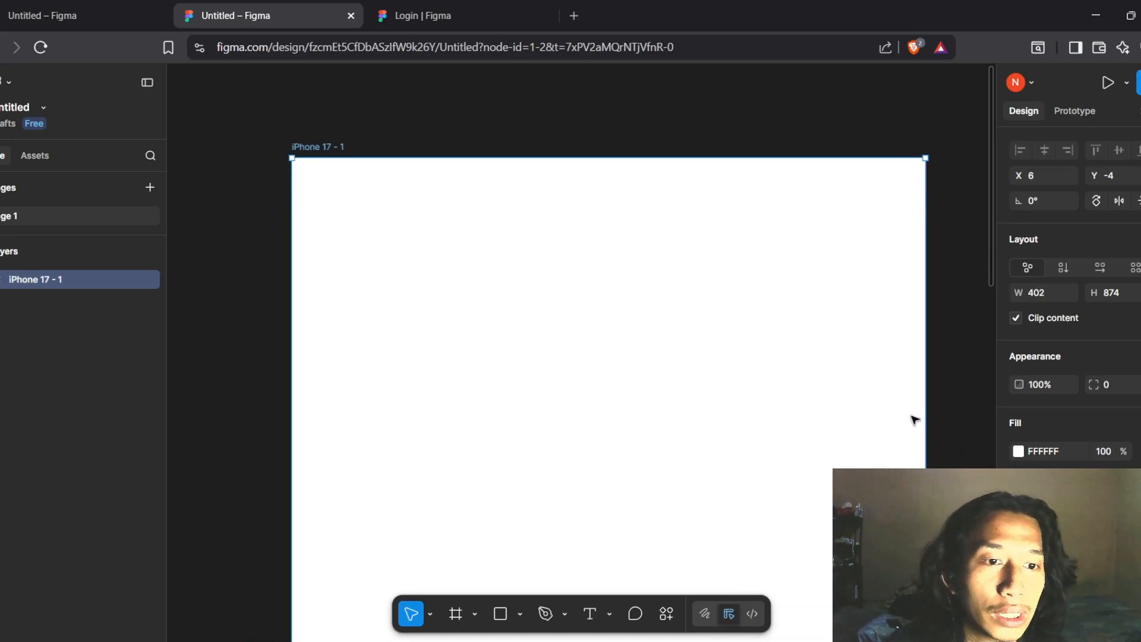
pyautogui.scroll(-2, 914, 419)
pyautogui.scroll(2, 884, 415)
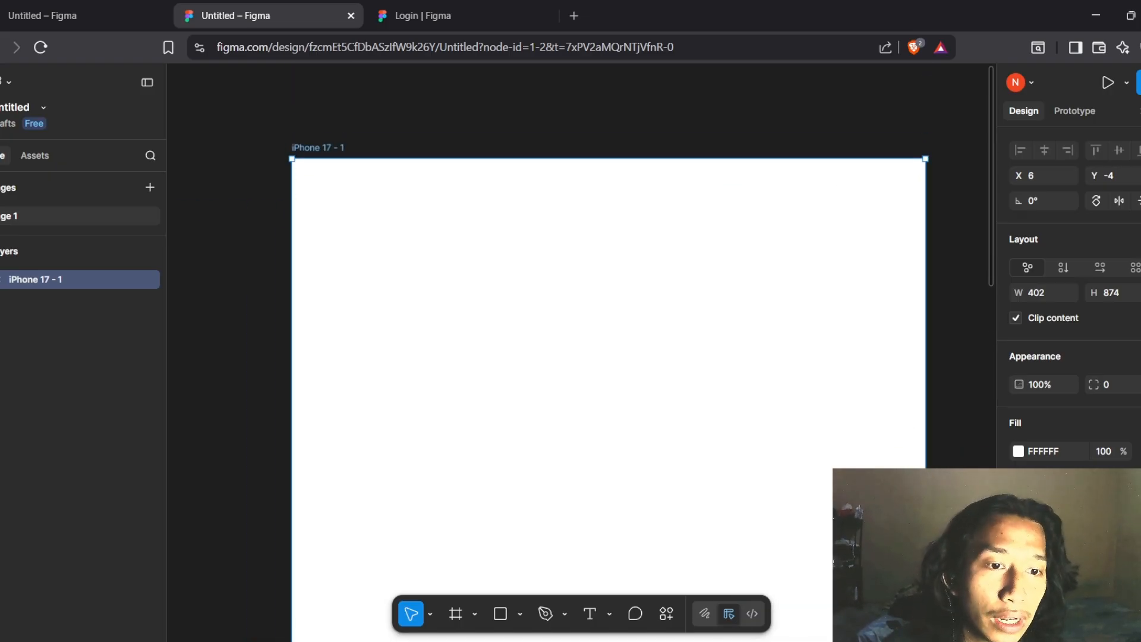
# Try a pink fill on the iPhone 17 - 1 frame, then restore it to white
pyautogui.click(1017, 453)
pyautogui.click(897, 347)
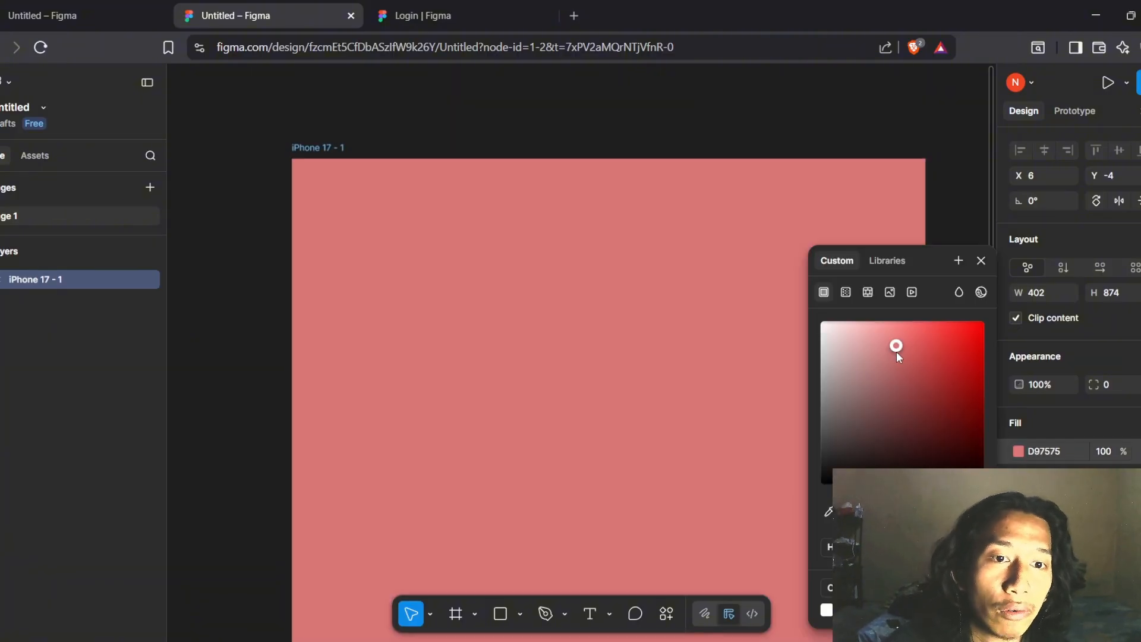
pyautogui.moveTo(896, 351); pyautogui.dragTo(819, 318)
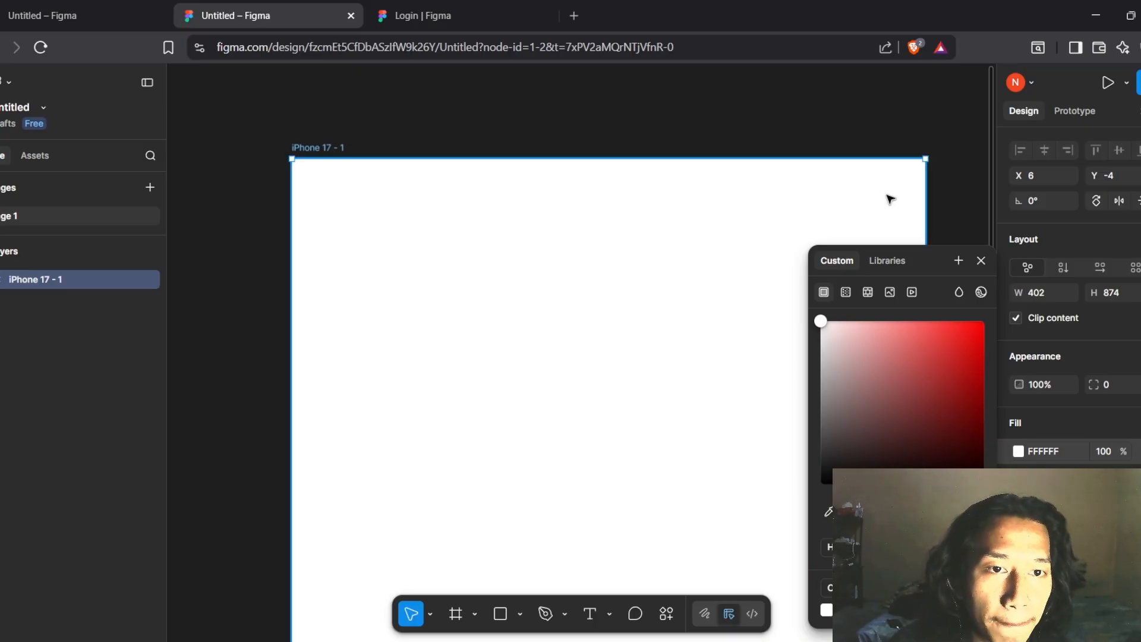
pyautogui.click(876, 123)
pyautogui.click(868, 232)
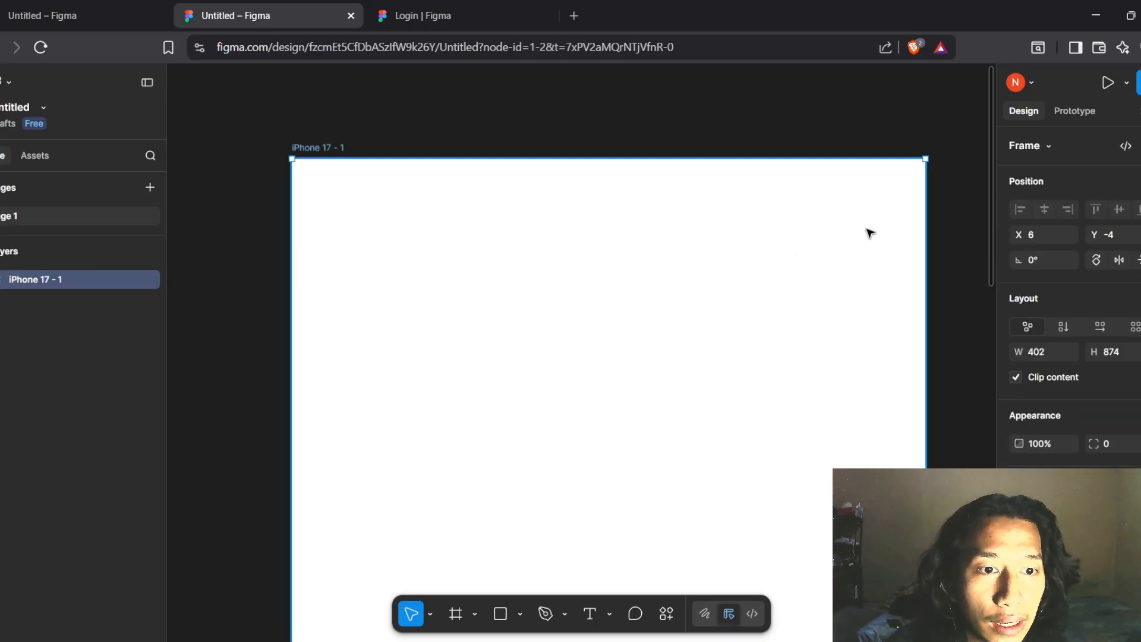
# Add a pure red FF0707 stroke to the frame
pyautogui.scroll(-2, 1070, 297)
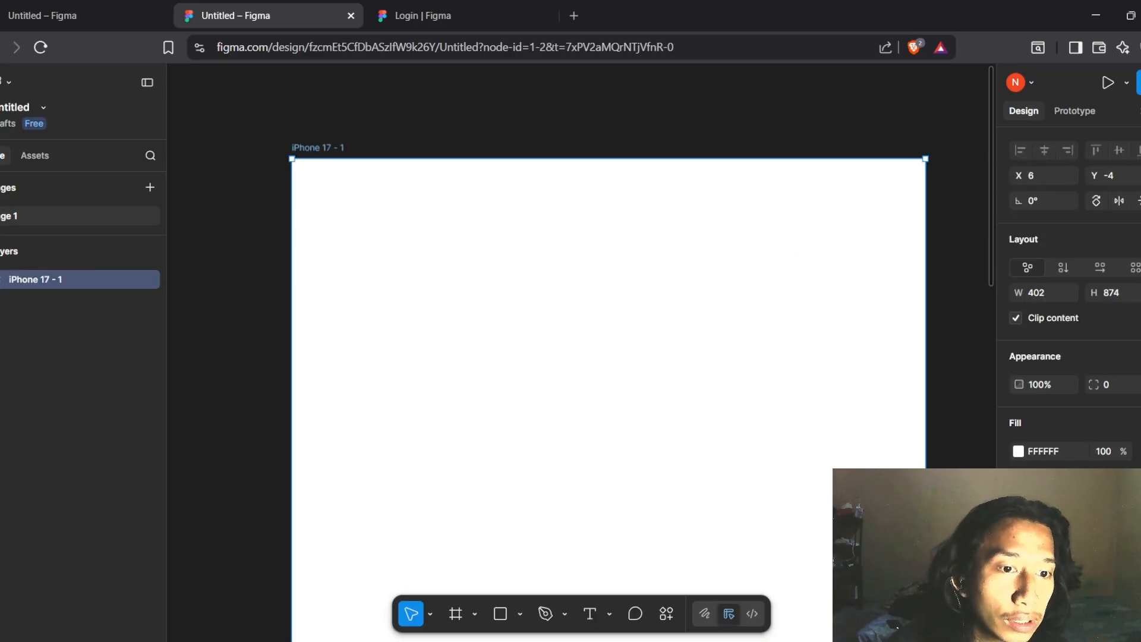
pyautogui.click(1018, 451)
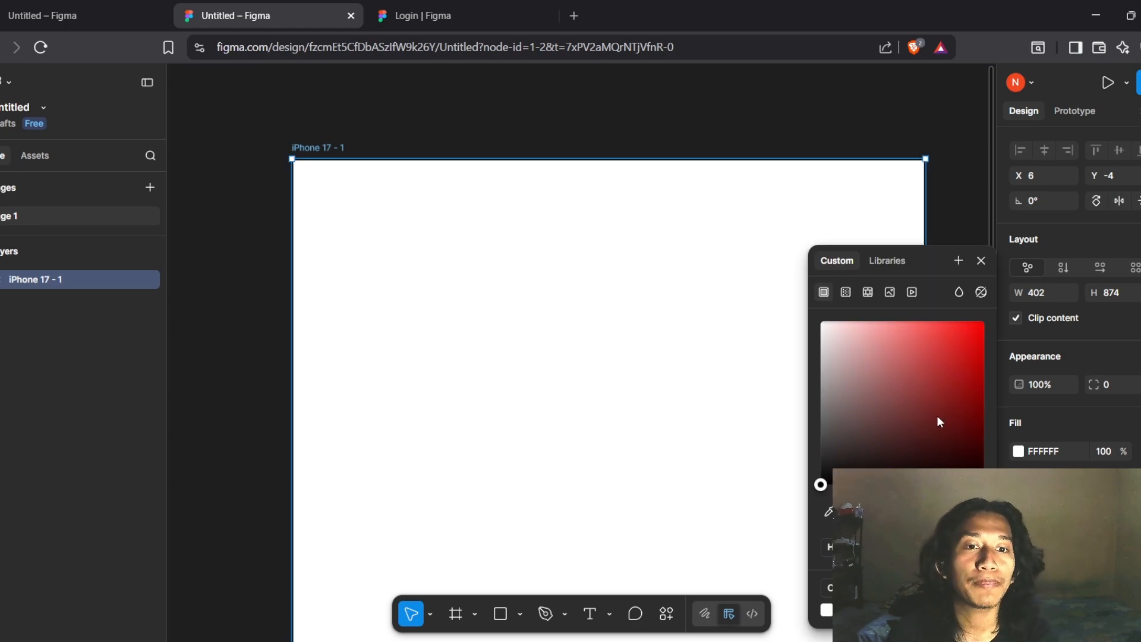
pyautogui.moveTo(938, 404); pyautogui.dragTo(982, 314)
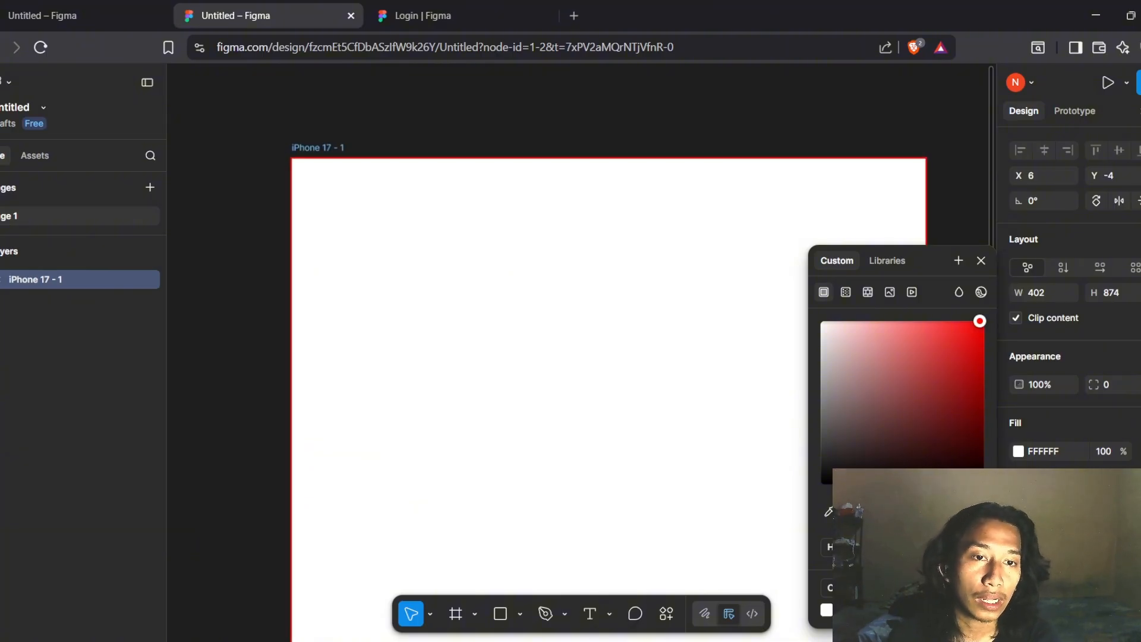
pyautogui.click(979, 262)
# Add a Drop shadow effect to iPhone 17 - 1, keeping the Drop shadow type
pyautogui.scroll(-1, 1063, 416)
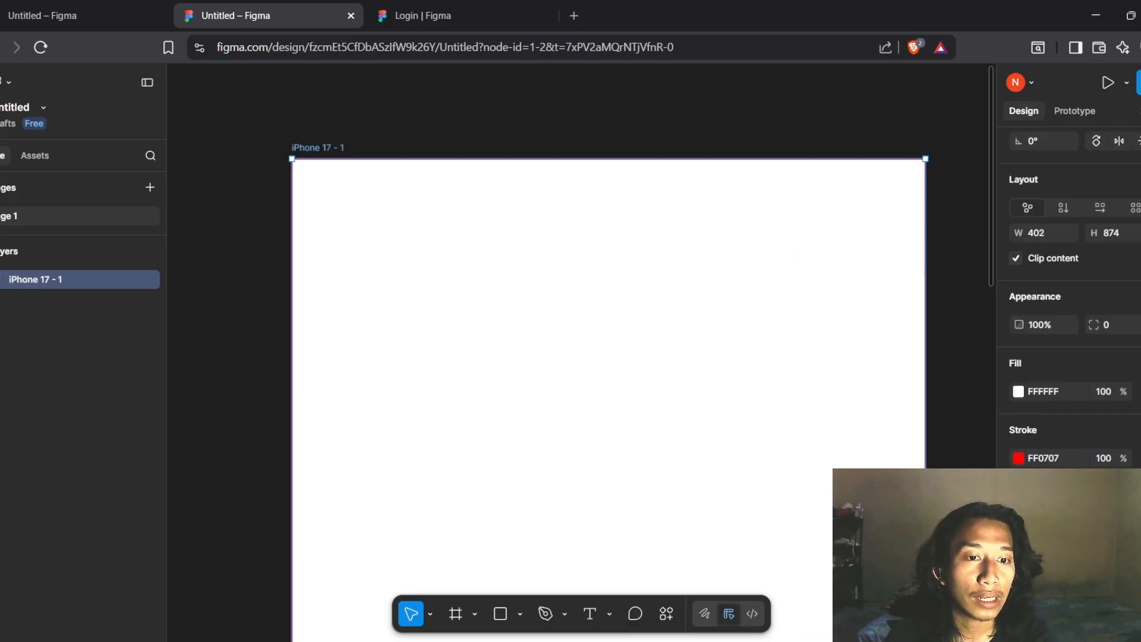
pyautogui.click(1019, 562)
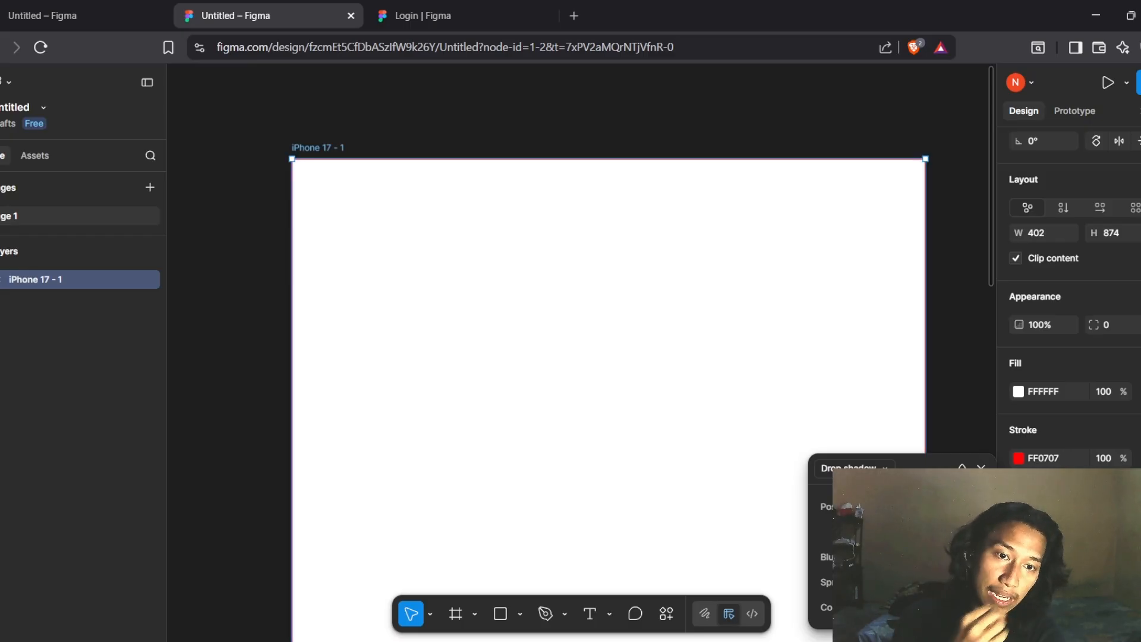
pyautogui.click(856, 471)
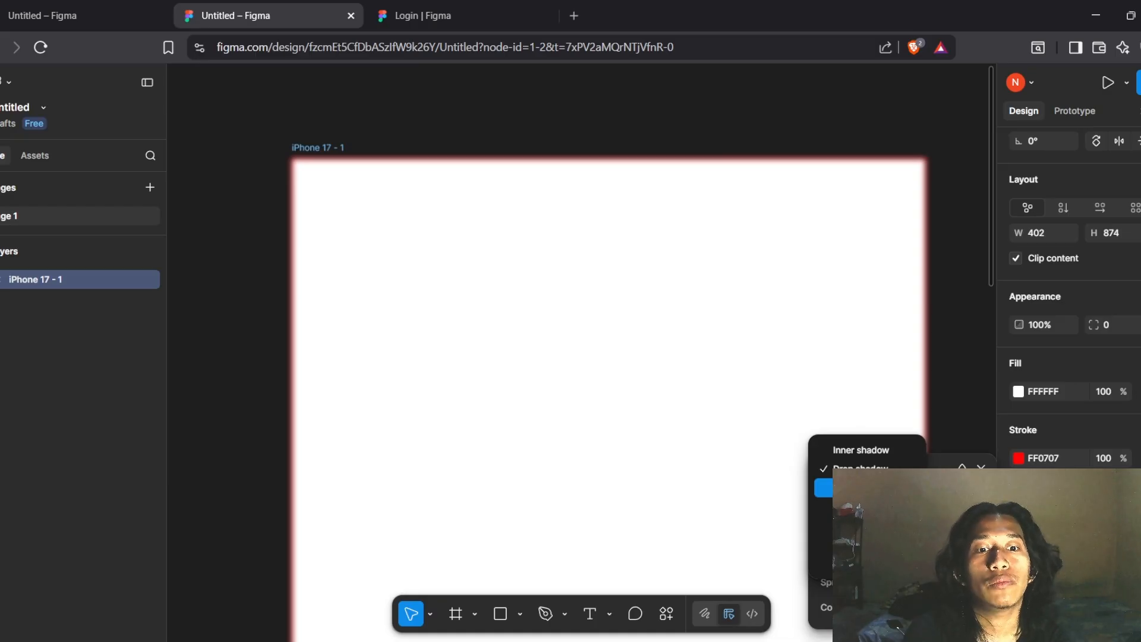
pyautogui.click(929, 382)
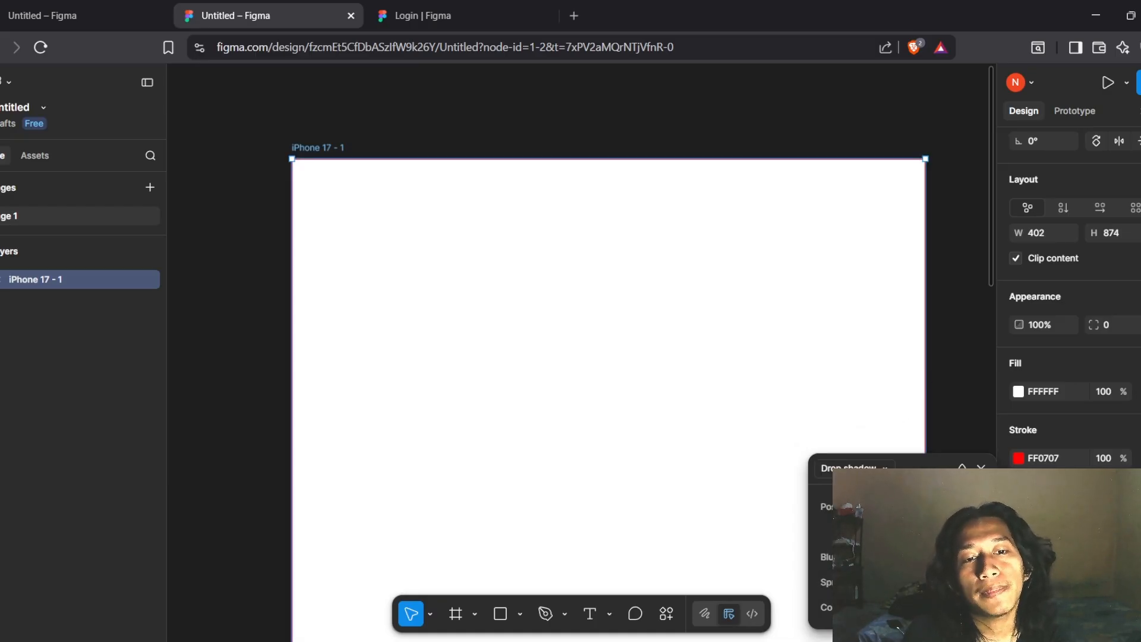
pyautogui.click(856, 471)
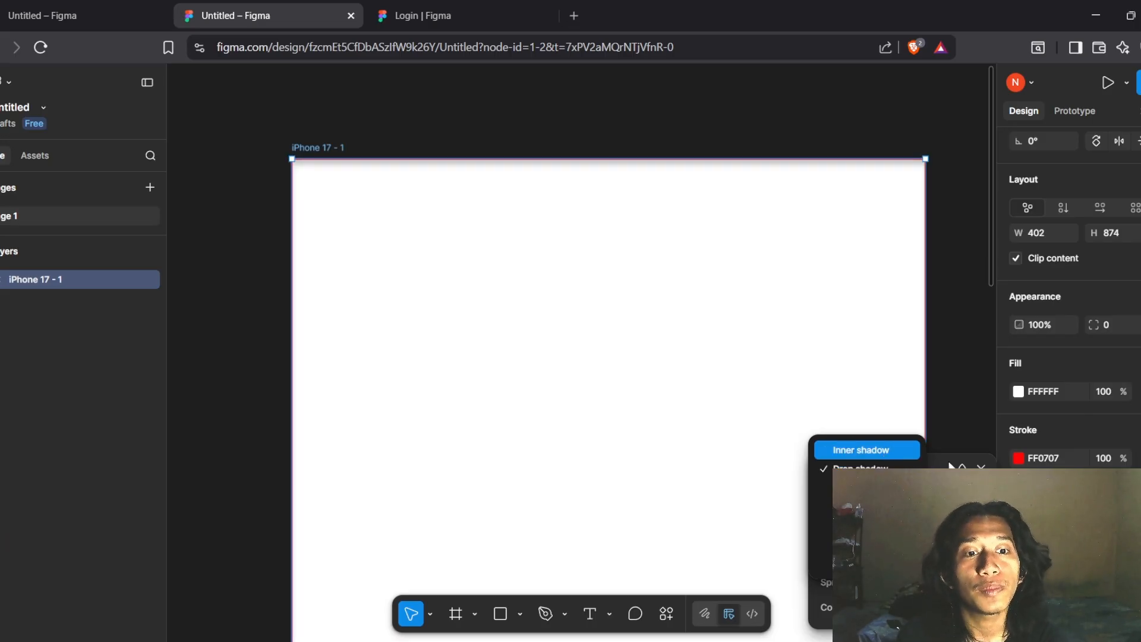
pyautogui.click(874, 467)
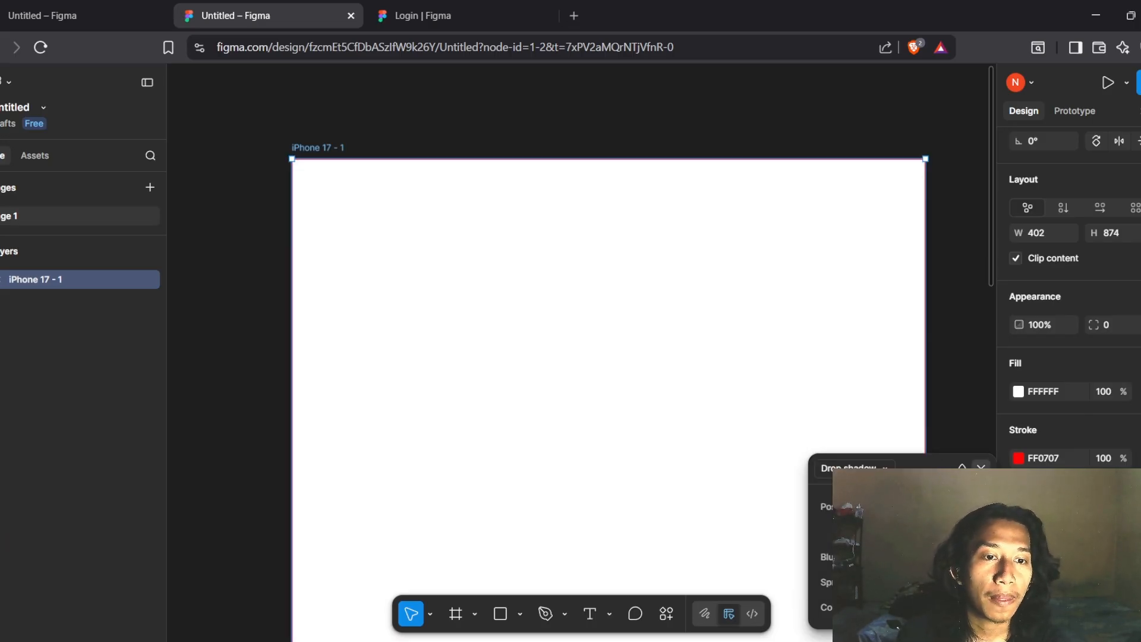
pyautogui.click(982, 468)
pyautogui.scroll(-1, 1069, 380)
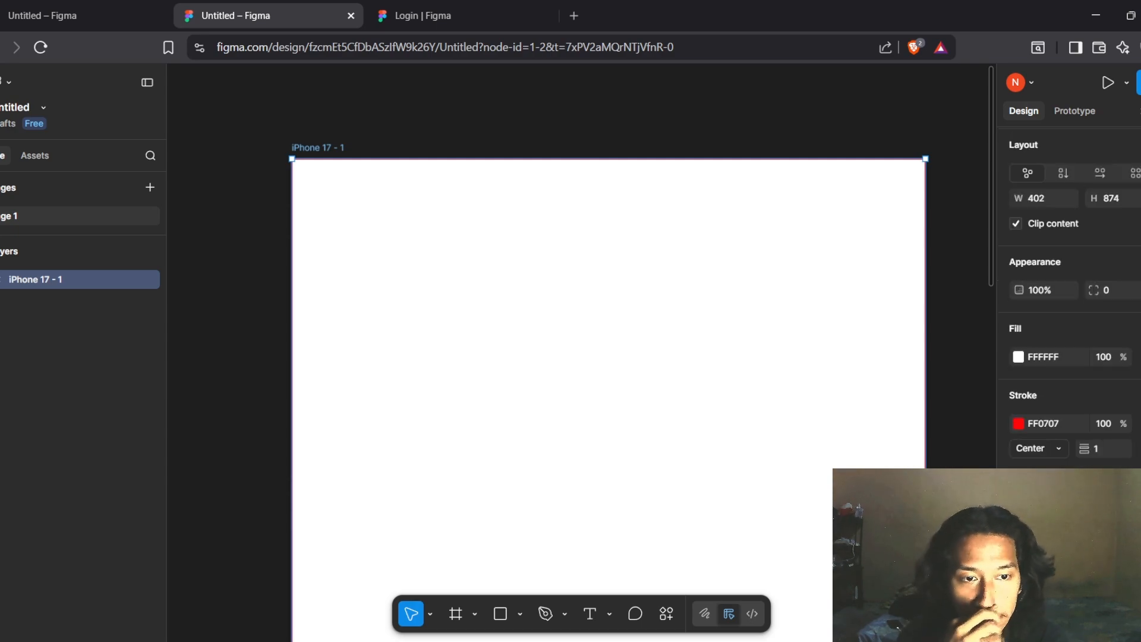
# Add a 10px layout grid to the iPhone 17 - 1 frame
pyautogui.click(1136, 554)
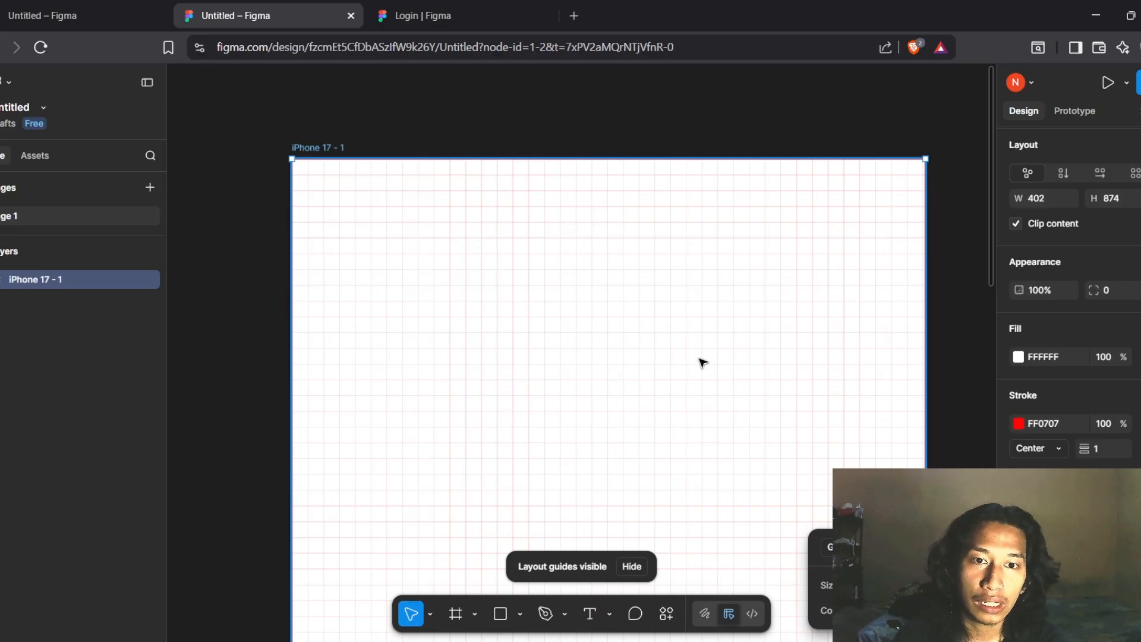
pyautogui.scroll(-3, 632, 408)
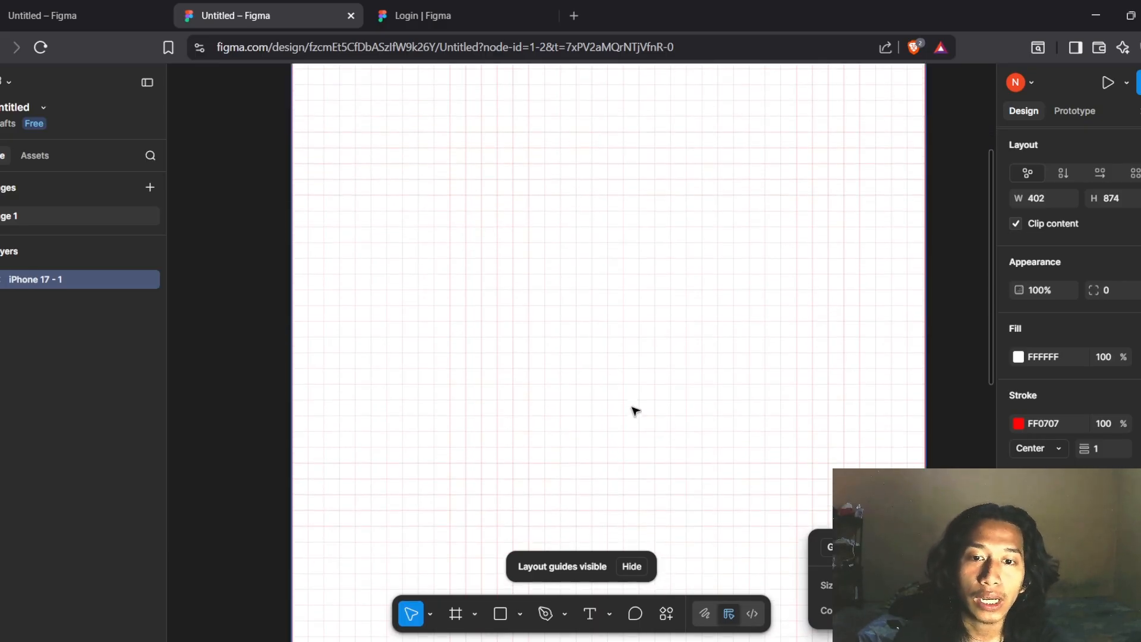
pyautogui.scroll(-3, 635, 411)
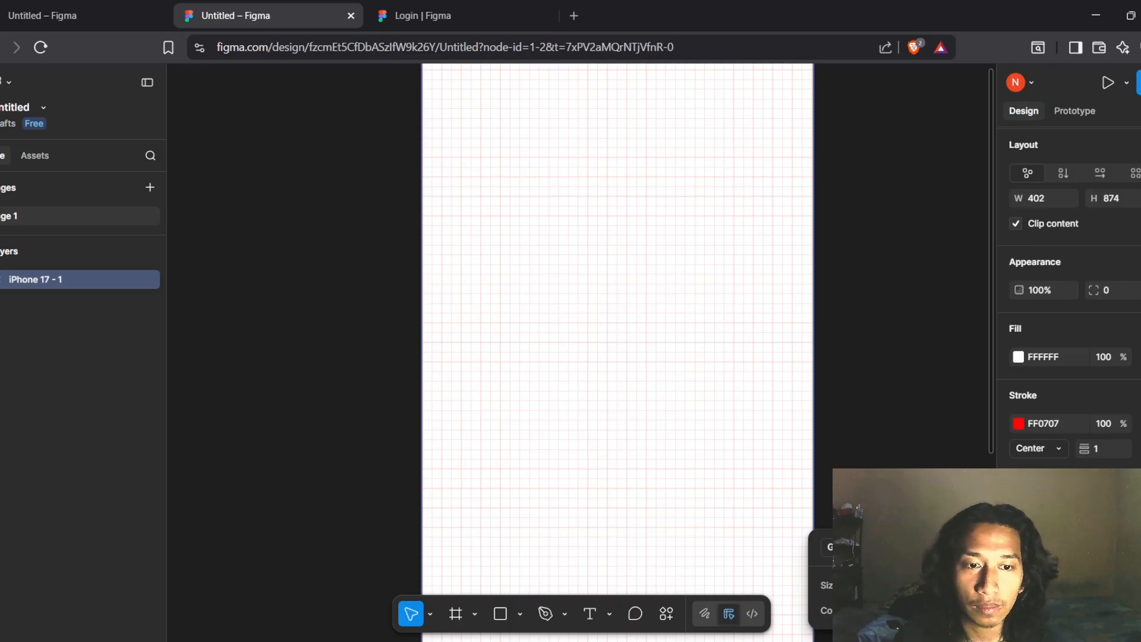
pyautogui.scroll(-3, 662, 369)
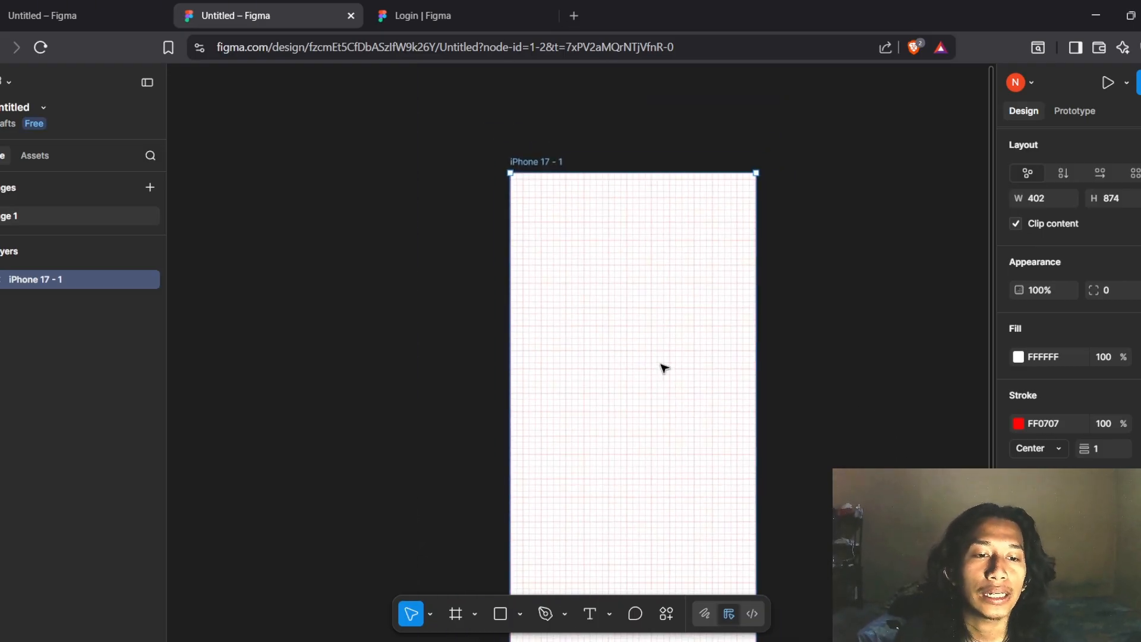
pyautogui.scroll(-1, 1070, 295)
pyautogui.click(1136, 576)
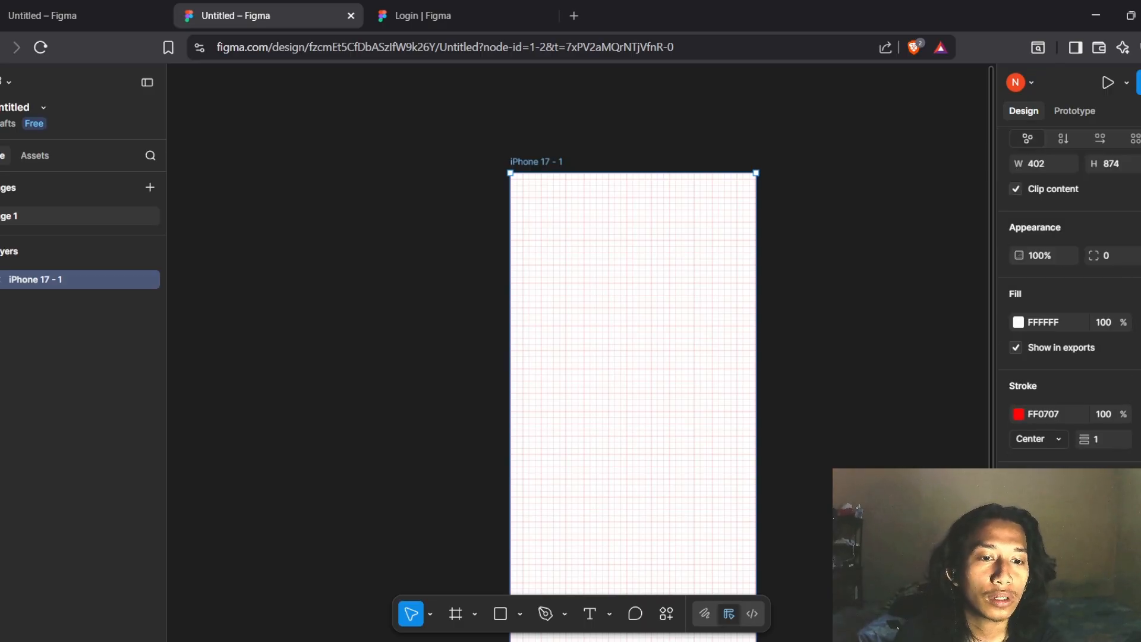
# Pick the Rectangle tool and show its list of shape types
pyautogui.scroll(-3, 1070, 297)
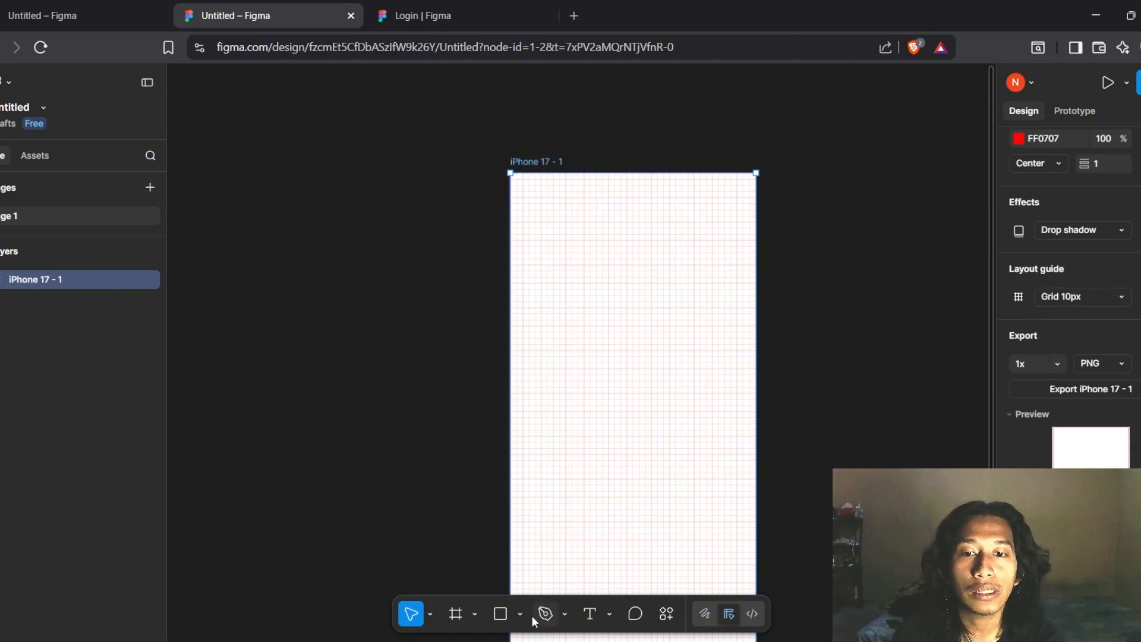
pyautogui.click(500, 614)
pyautogui.click(524, 616)
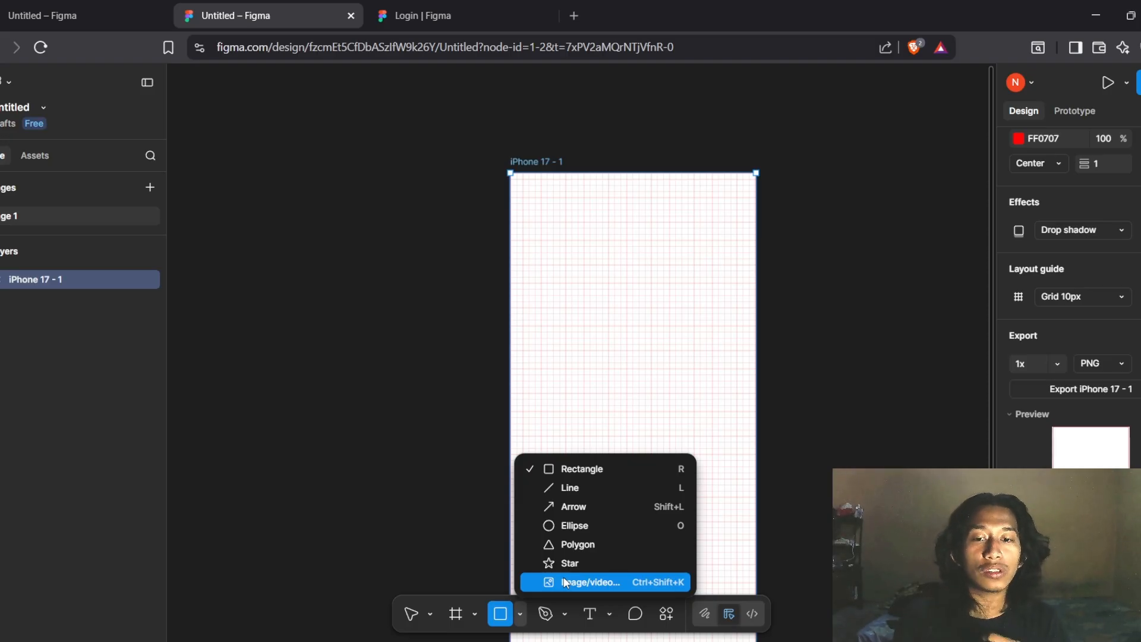
# Draw a test rectangle right of the iPhone frame, then delete it
pyautogui.click(812, 515)
pyautogui.scroll(6, 1006, 319)
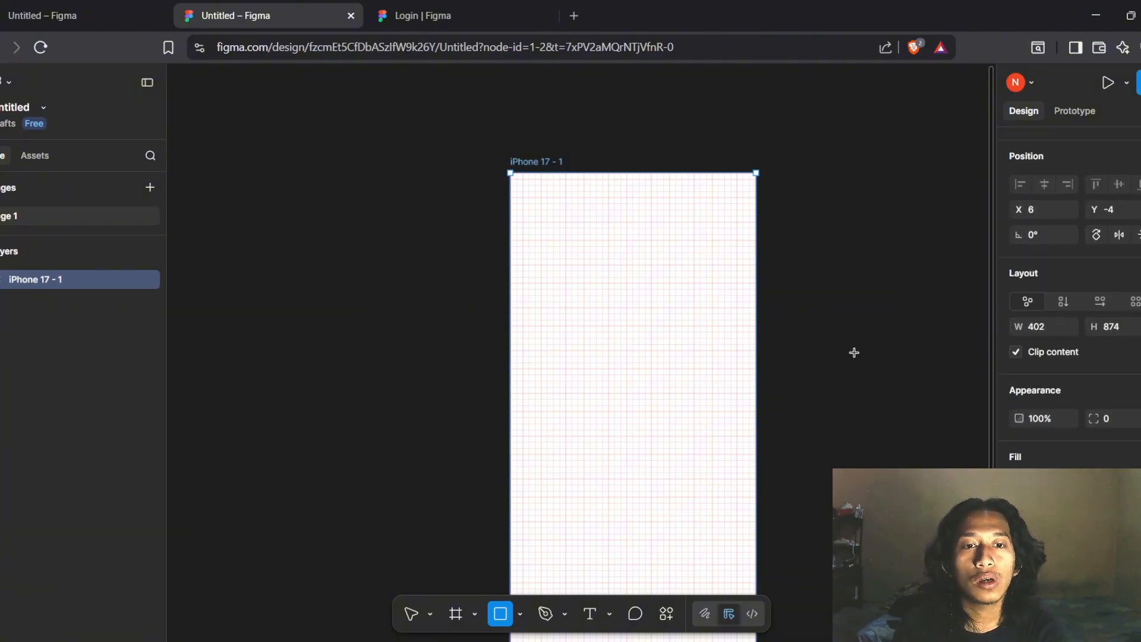
pyautogui.moveTo(853, 350)
pyautogui.mouseDown()
pyautogui.moveTo(880, 428)
pyautogui.moveTo(920, 475)
pyautogui.moveTo(960, 563)
pyautogui.mouseUp()
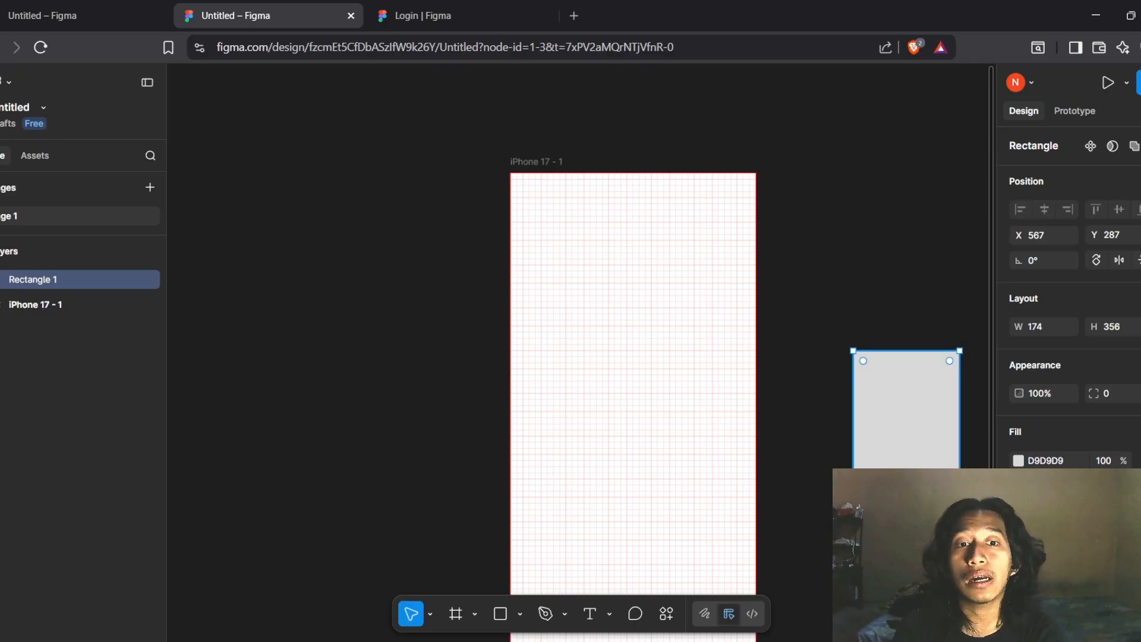
pyautogui.press('Delete')
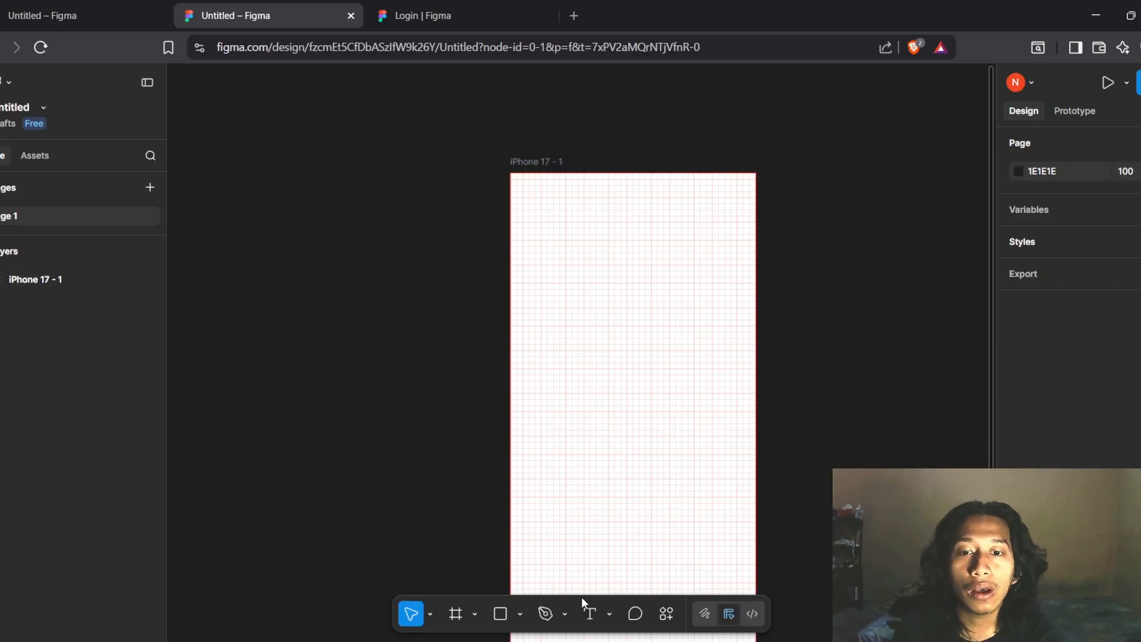
# Draw a test Pen path on the iPhone frame, then delete it
pyautogui.click(566, 614)
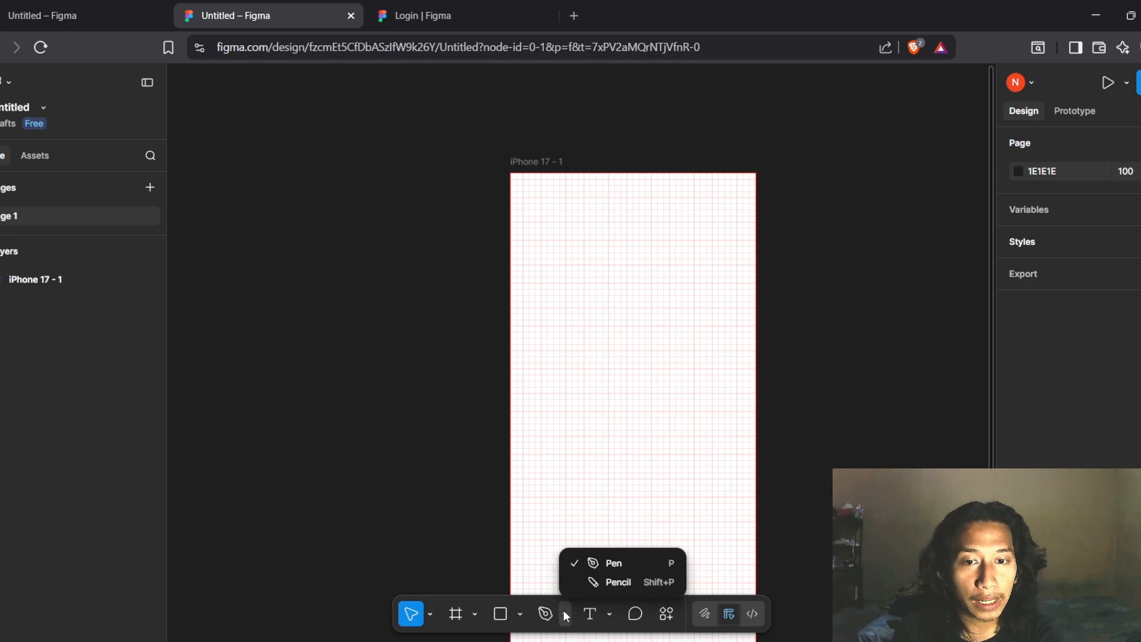
pyautogui.click(641, 561)
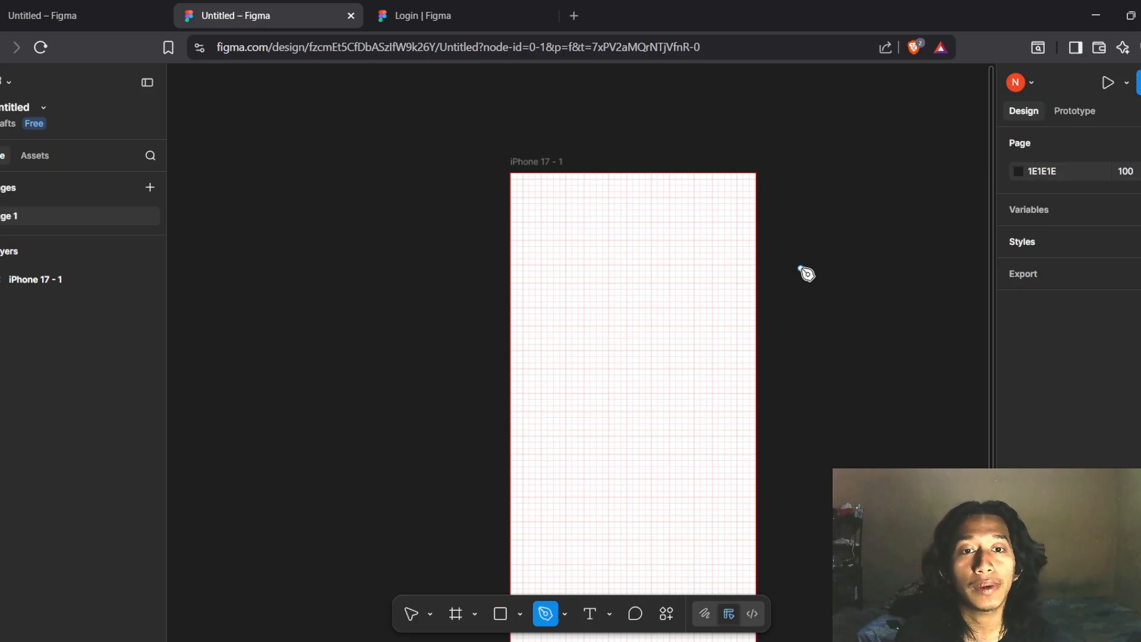
pyautogui.moveTo(618, 299); pyautogui.dragTo(631, 330)
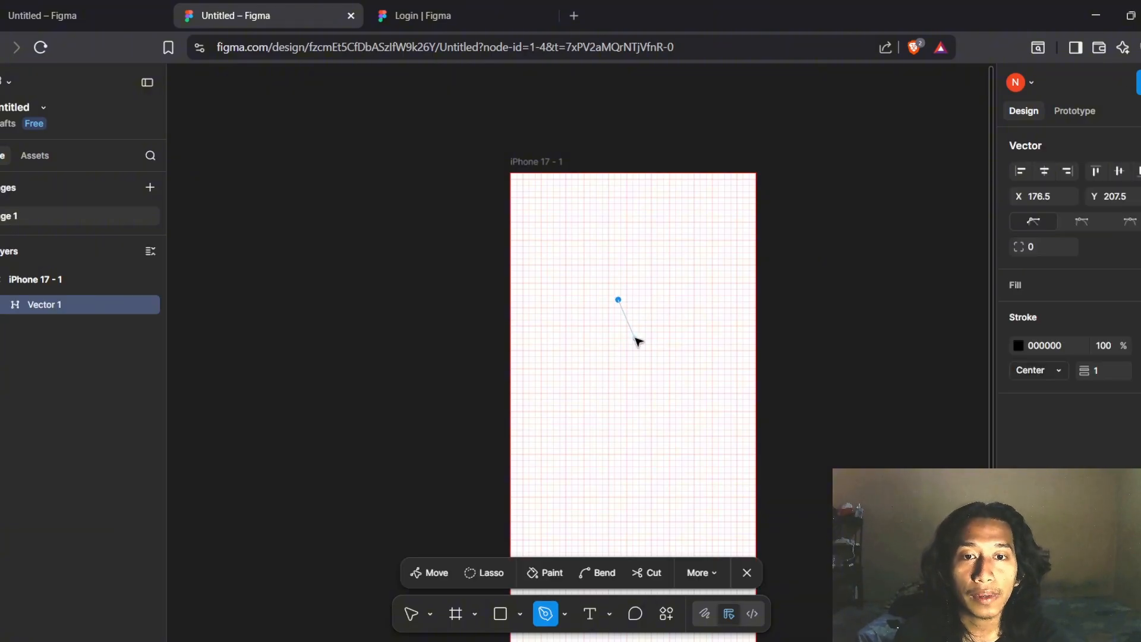
pyautogui.click(671, 292)
pyautogui.press('Escape')
pyautogui.press('Delete')
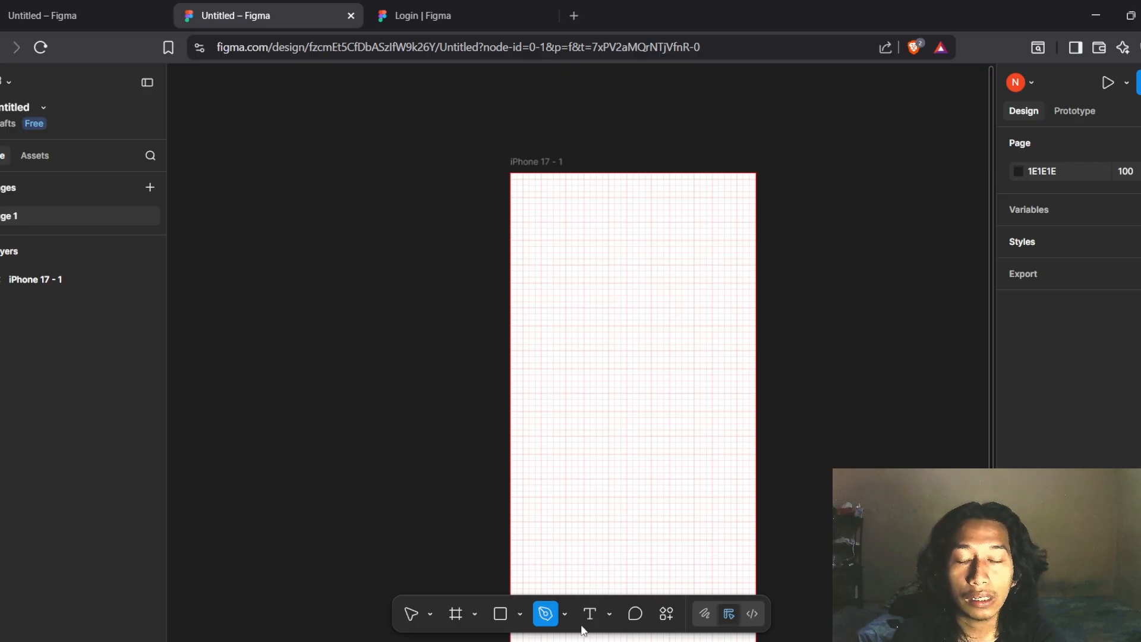
# Scribble a freehand loop with the Pencil, then undo it
pyautogui.click(565, 614)
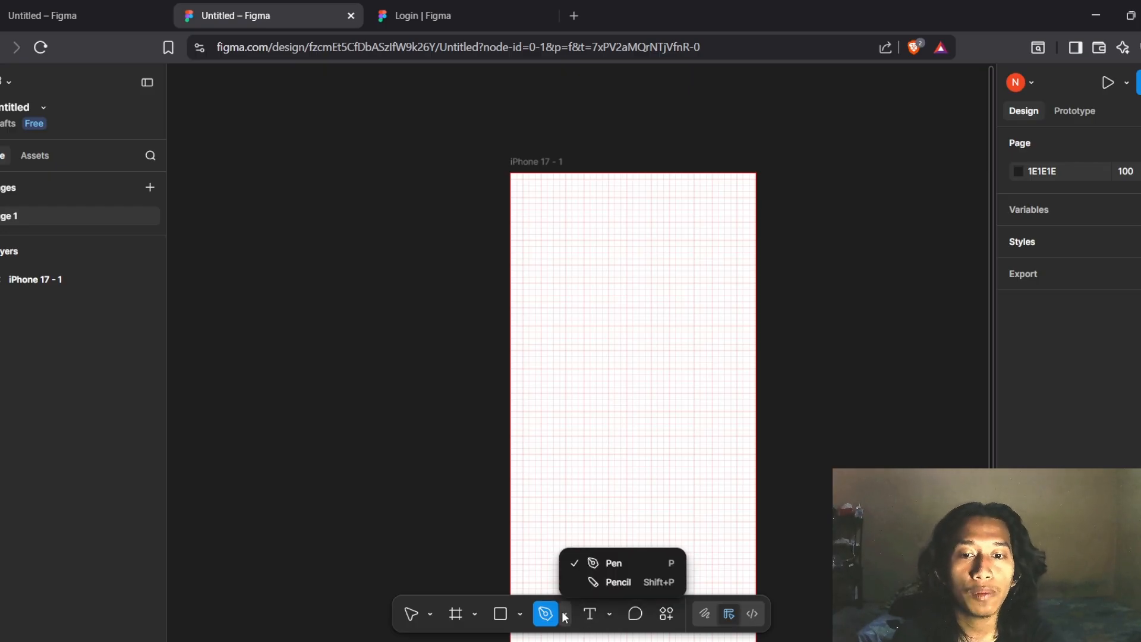
pyautogui.click(591, 580)
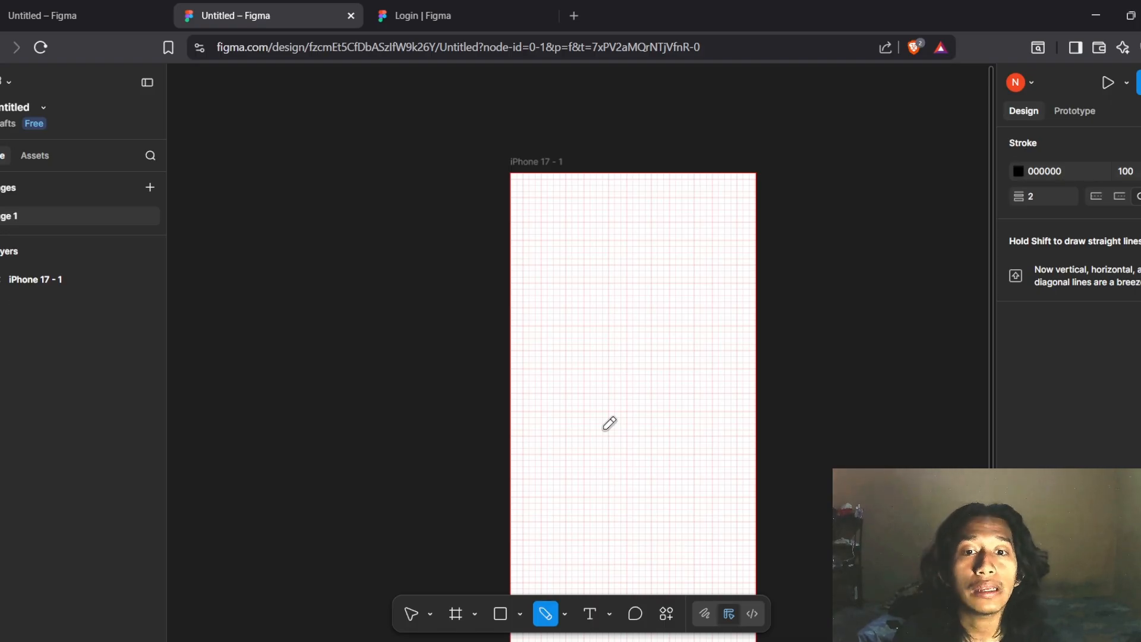
pyautogui.moveTo(605, 427)
pyautogui.mouseDown()
pyautogui.moveTo(704, 317)
pyautogui.moveTo(588, 405)
pyautogui.moveTo(693, 368)
pyautogui.moveTo(586, 400)
pyautogui.moveTo(675, 384)
pyautogui.mouseUp()
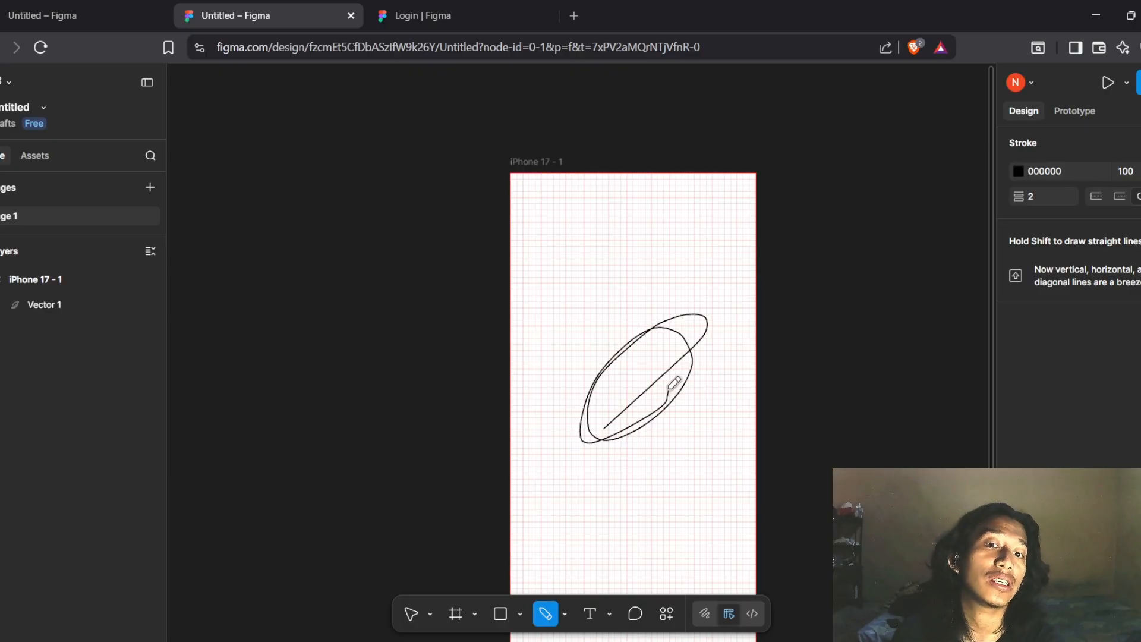
pyautogui.hotkey('ctrl', 'z')
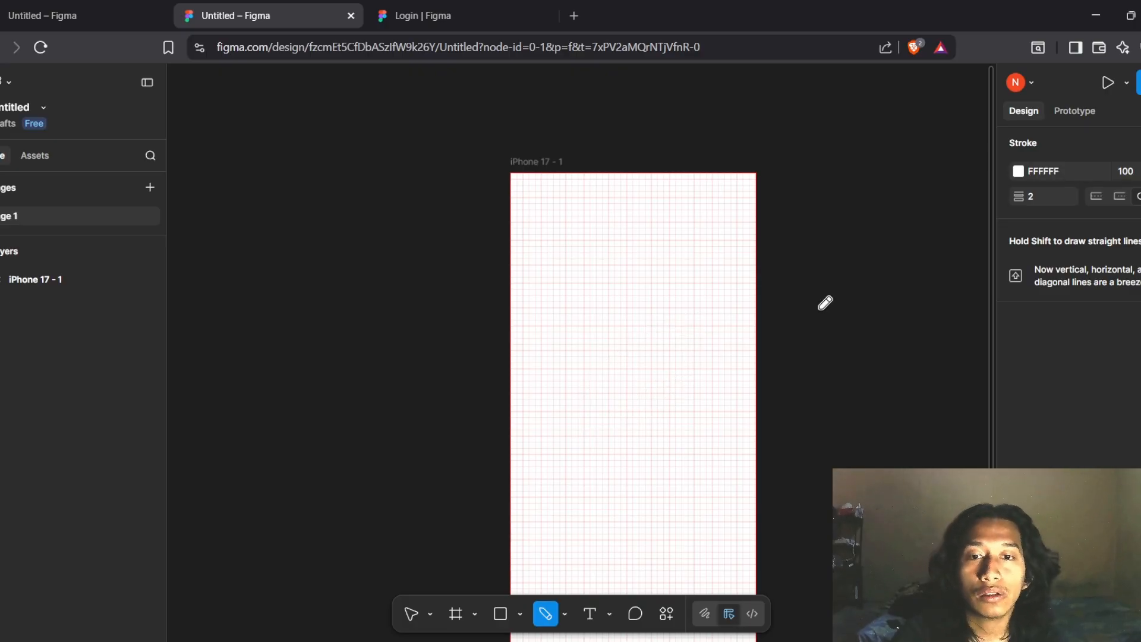
pyautogui.hotkey('ctrl', 'z')
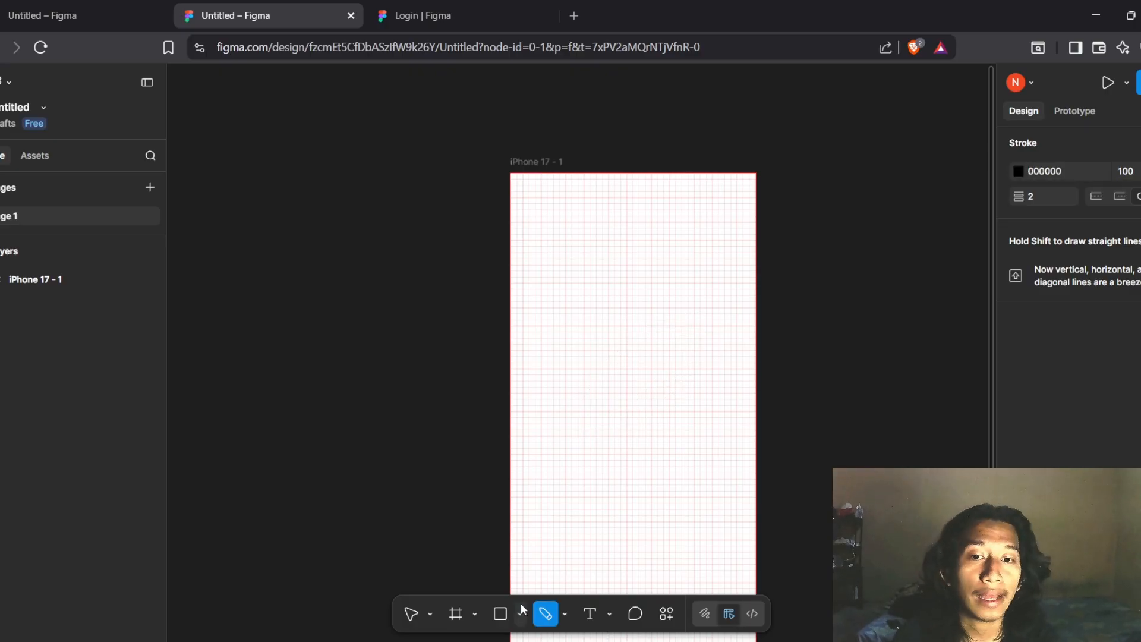
# Add a text box near the top of the iPhone frame reading 'figma'
pyautogui.click(594, 615)
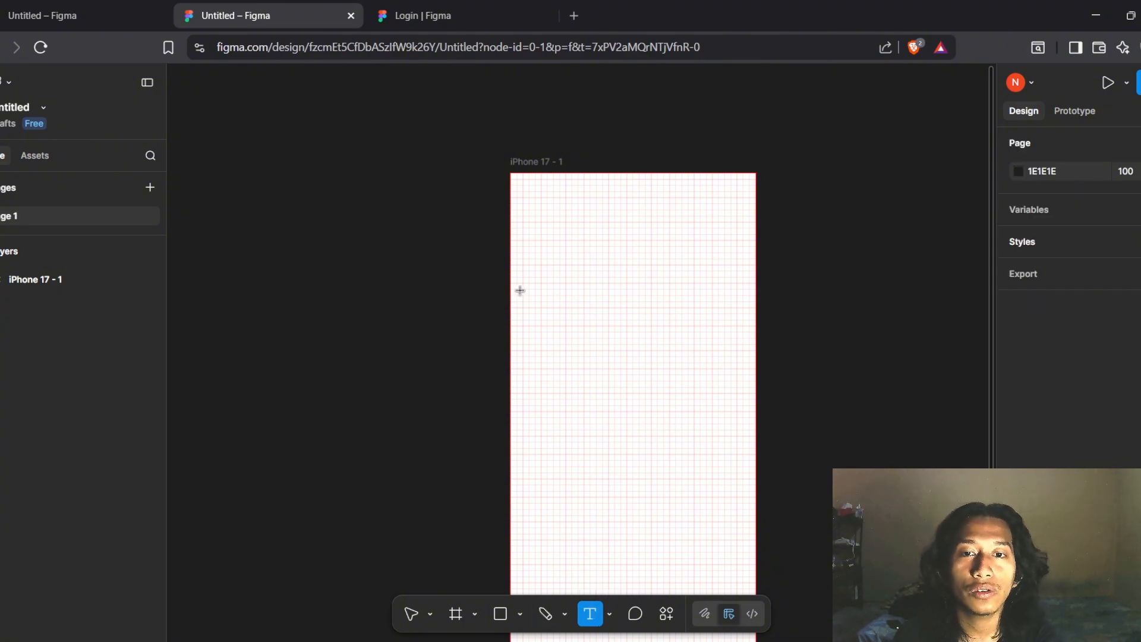
pyautogui.moveTo(522, 289); pyautogui.dragTo(732, 375)
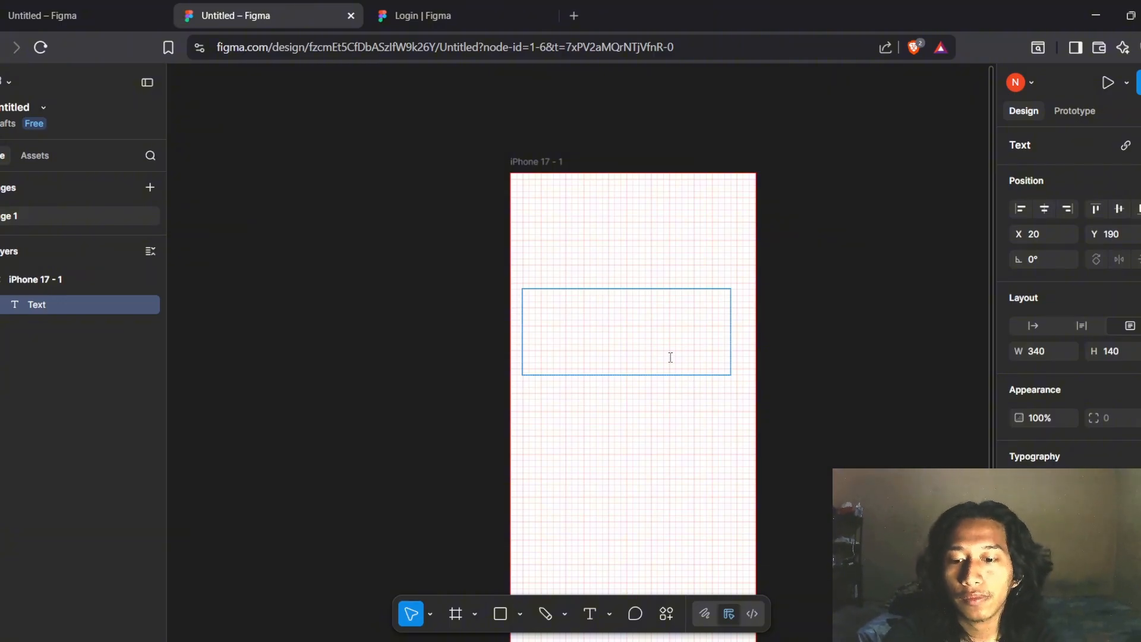
pyautogui.write('figma')
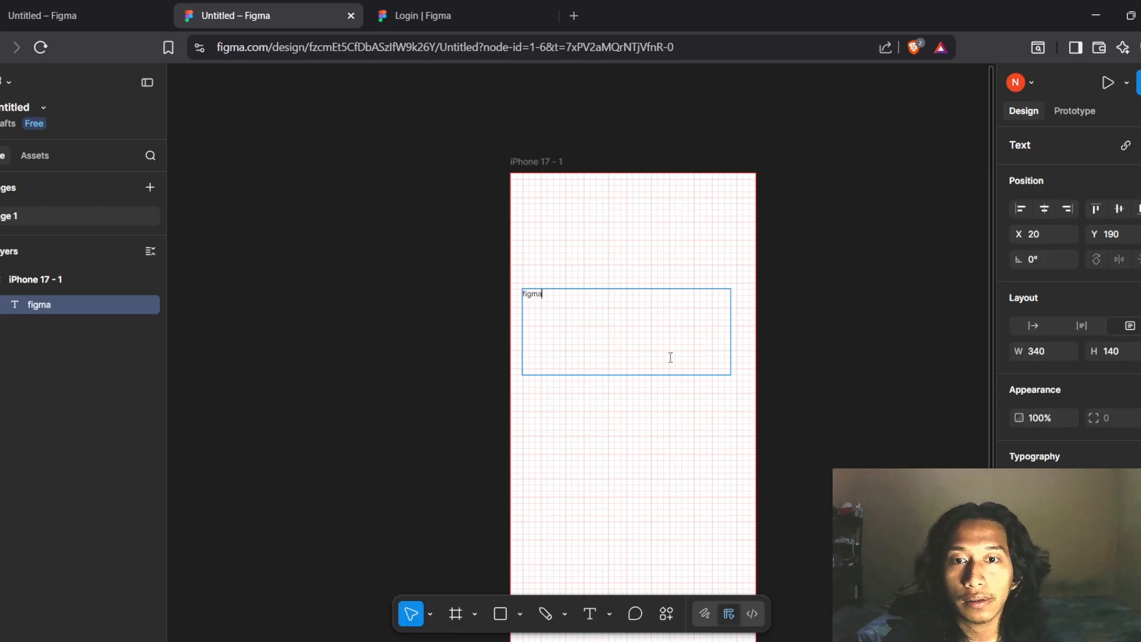
# Set the 'figma' text to font size 20 and deselect it
pyautogui.hotkey('ctrl', 'a')
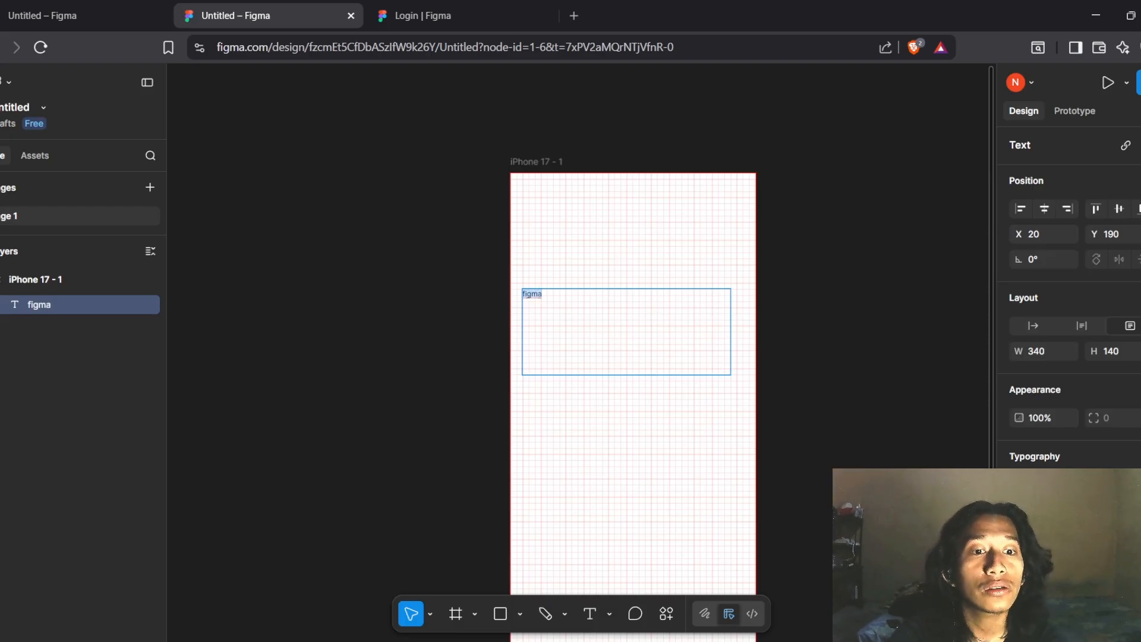
pyautogui.scroll(-2, 1070, 268)
pyautogui.click(1123, 443)
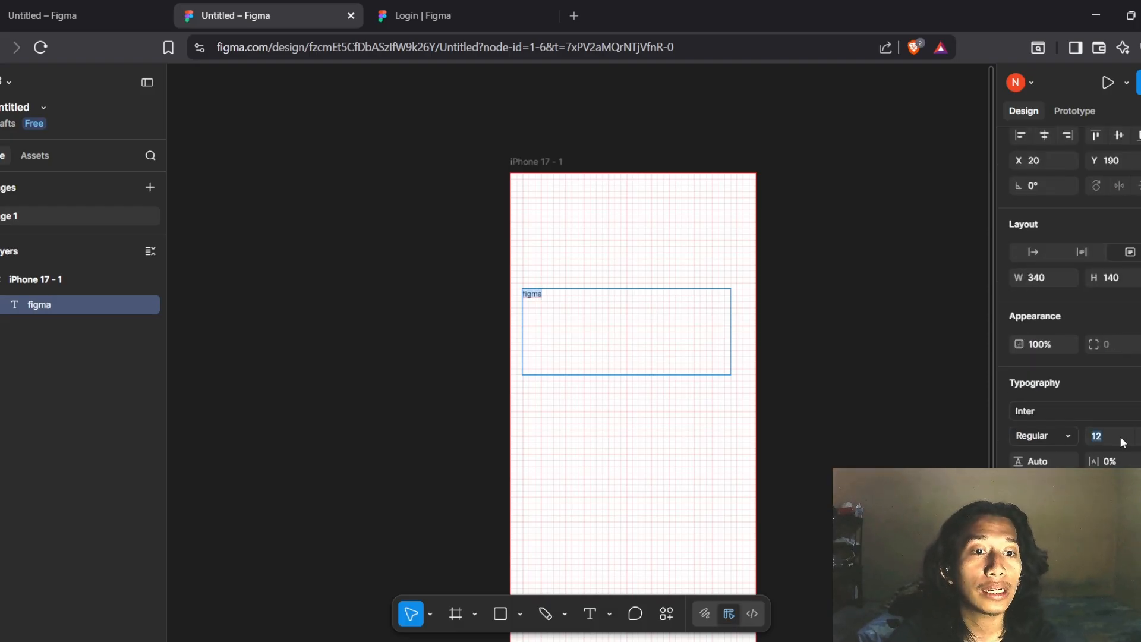
pyautogui.write('20')
pyautogui.press('Return')
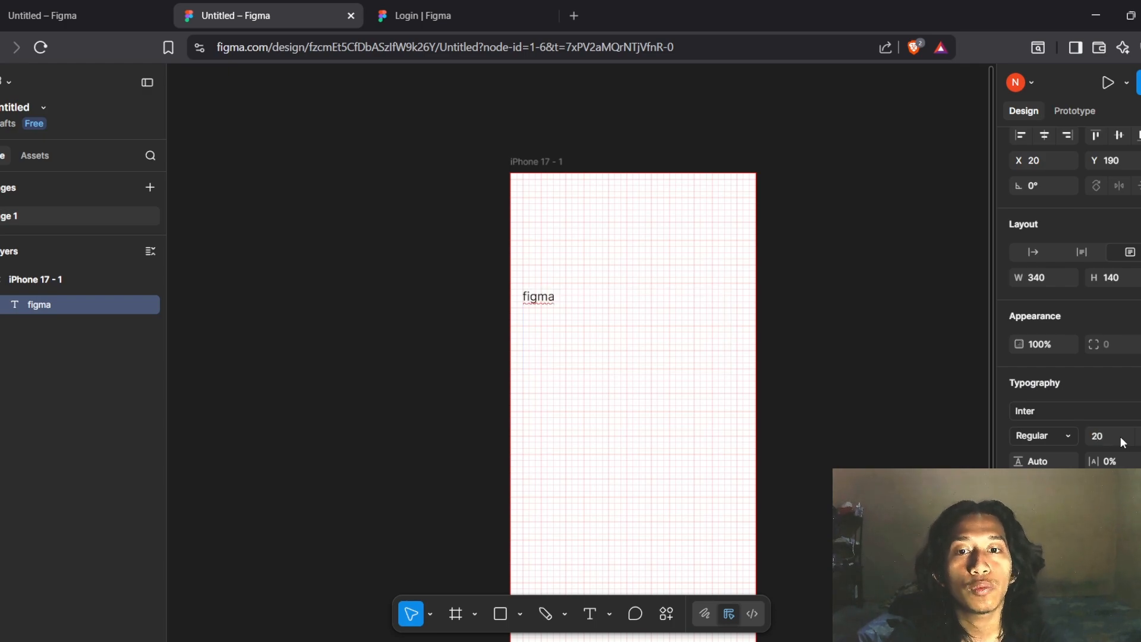
pyautogui.scroll(-1, 1064, 393)
pyautogui.scroll(-1, 1070, 291)
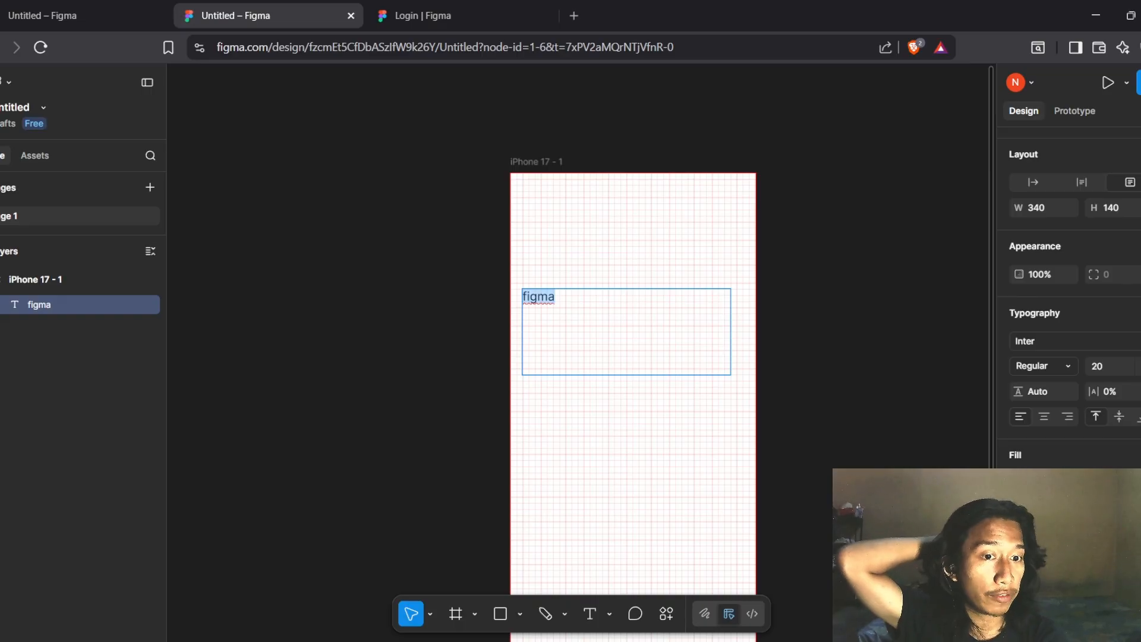
pyautogui.scroll(2, 1070, 292)
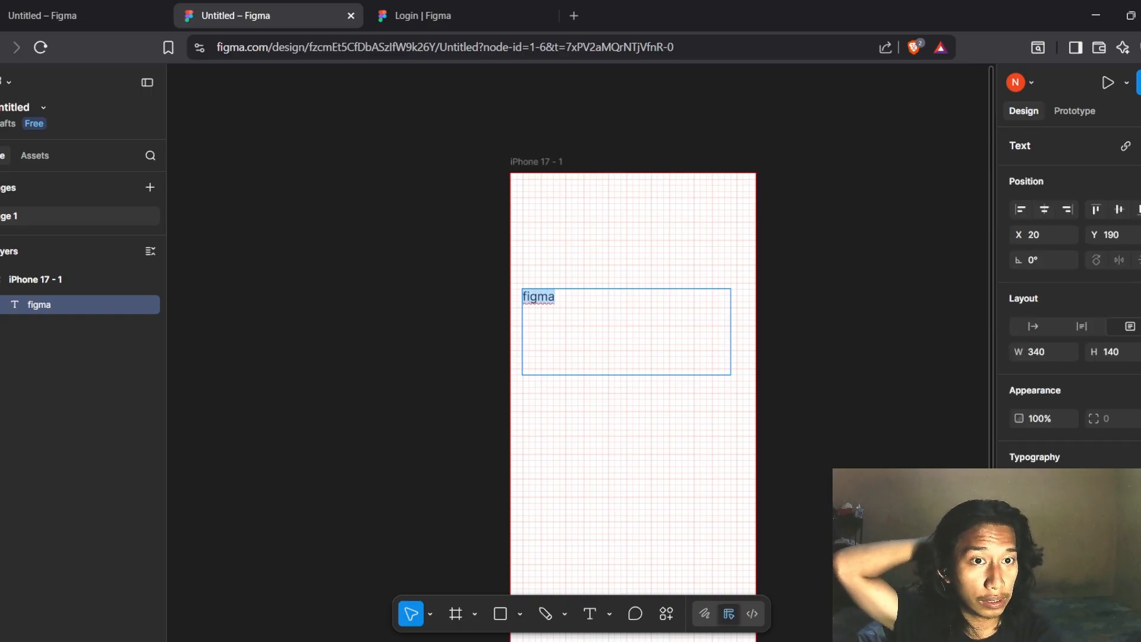
pyautogui.scroll(-1, 1070, 292)
pyautogui.scroll(1, 1070, 292)
pyautogui.click(852, 251)
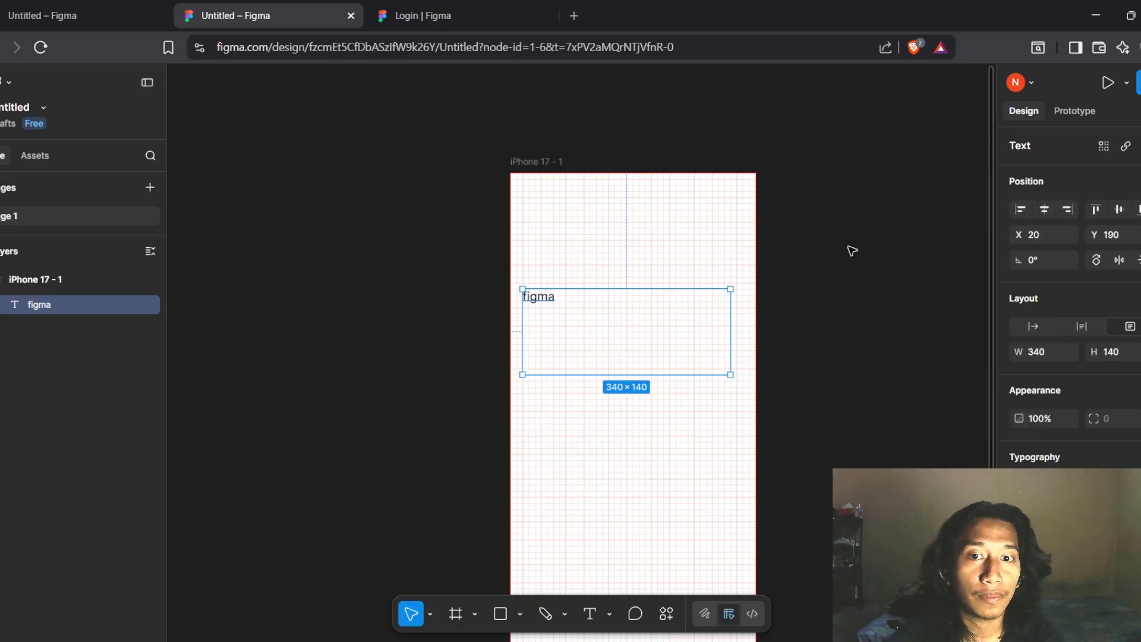
pyautogui.click(853, 251)
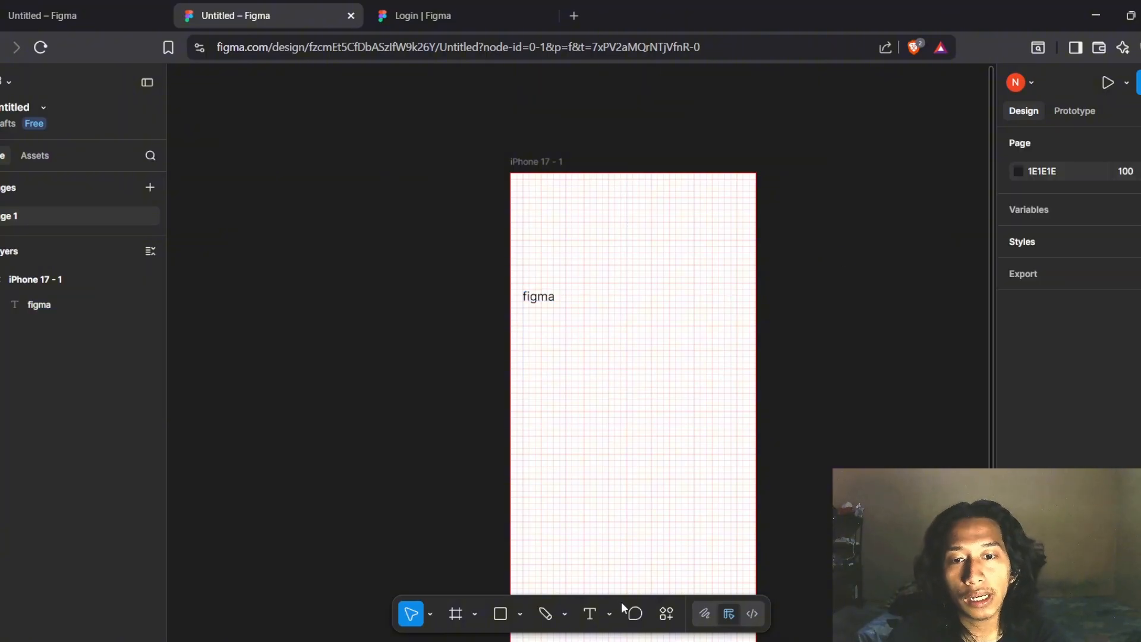
pyautogui.click(636, 615)
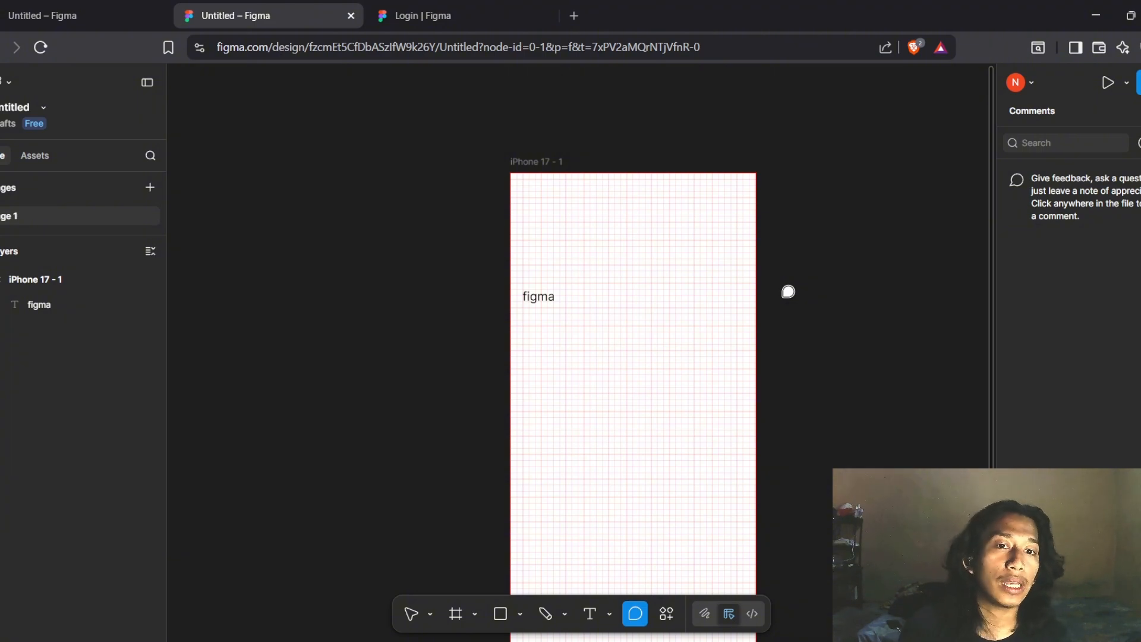
pyautogui.click(737, 275)
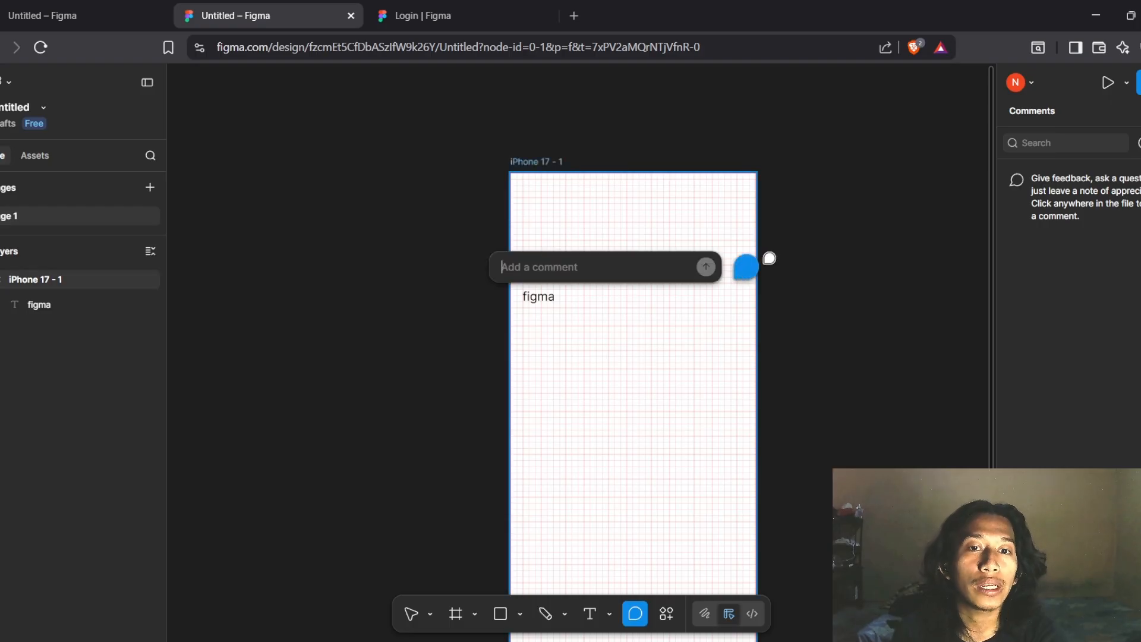
pyautogui.click(667, 614)
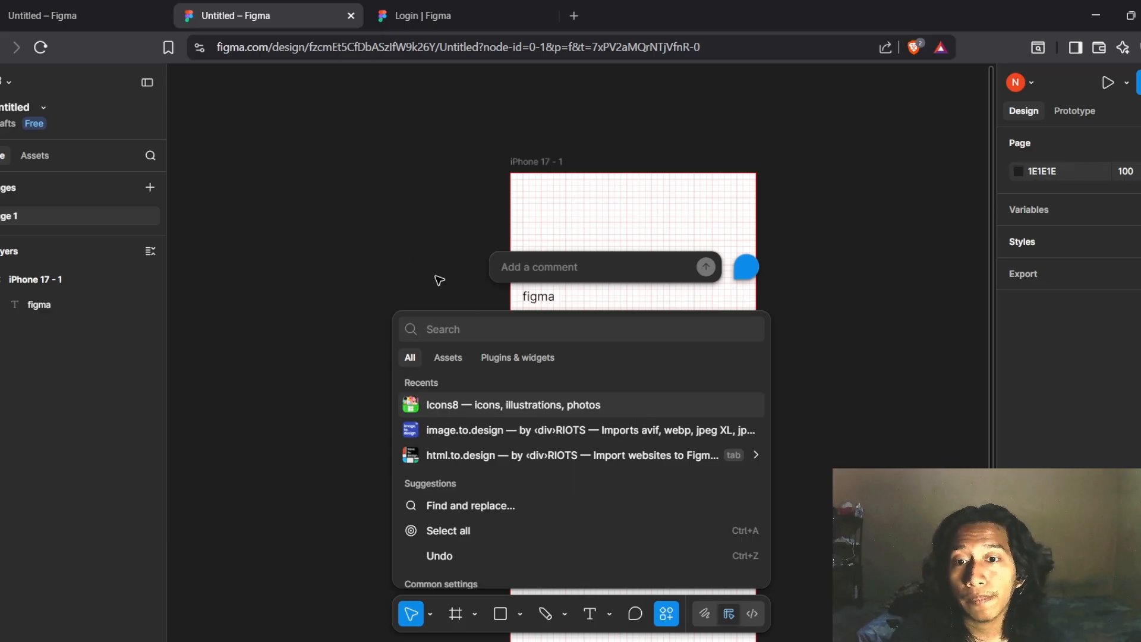
pyautogui.click(384, 231)
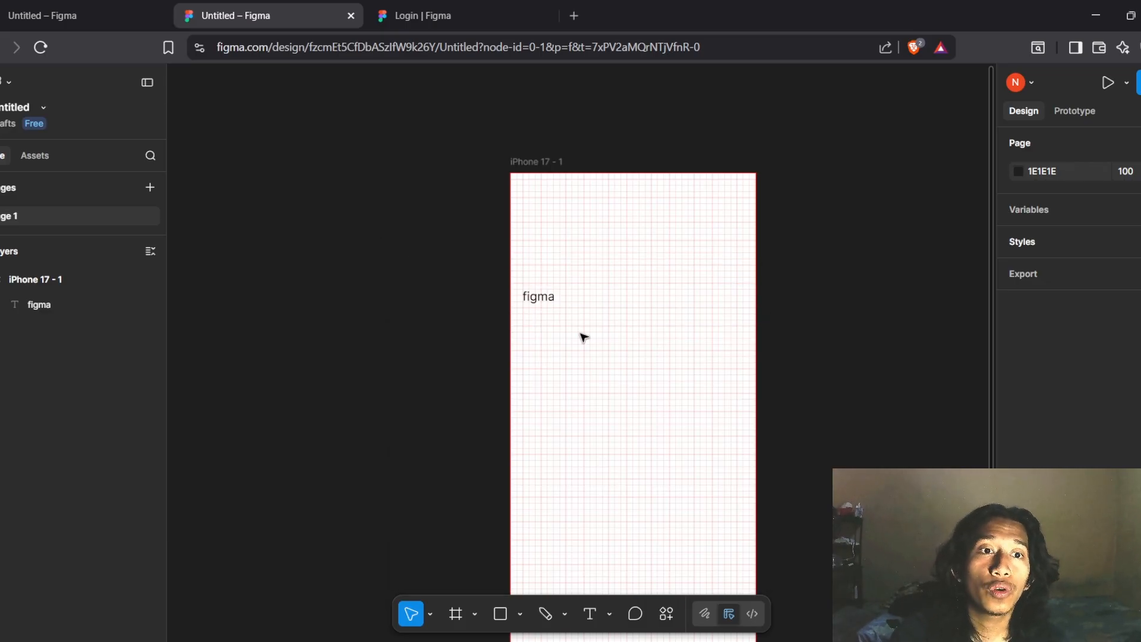
# Duplicate the iPhone 17 - 1 frame as iPhone 17 - 2
pyautogui.click(1093, 108)
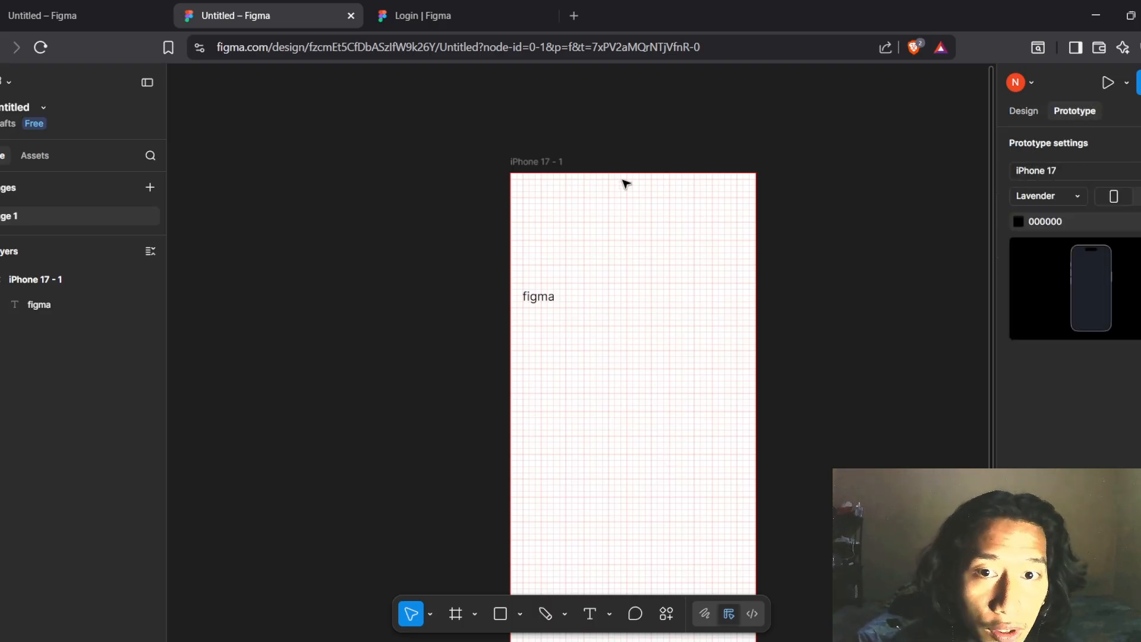
pyautogui.click(545, 161)
pyautogui.press('Escape')
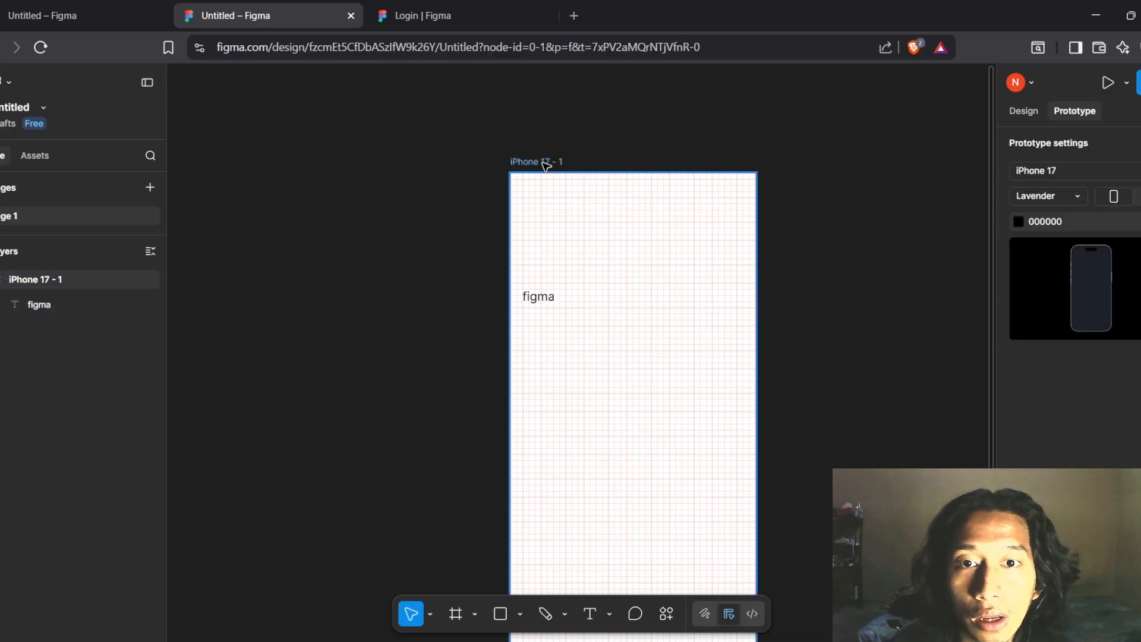
pyautogui.click(547, 166)
pyautogui.hotkey('ctrl', 'd')
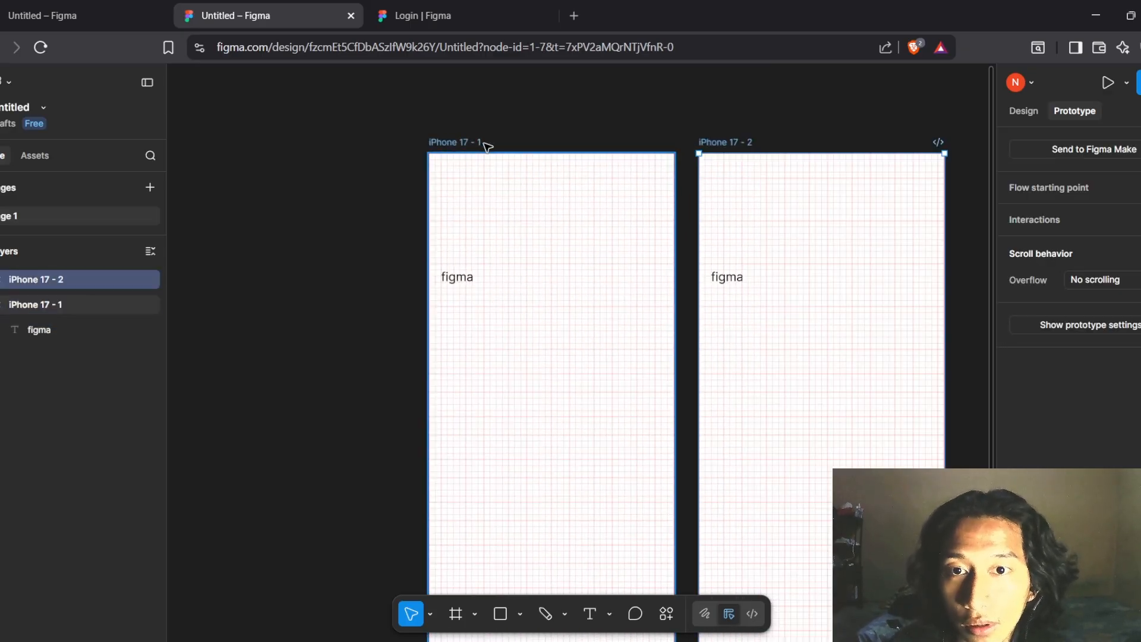
# Deselect iPhone 17 - 2 and recentre both frames in view
pyautogui.click(701, 124)
pyautogui.hscroll(3, 702, 126)
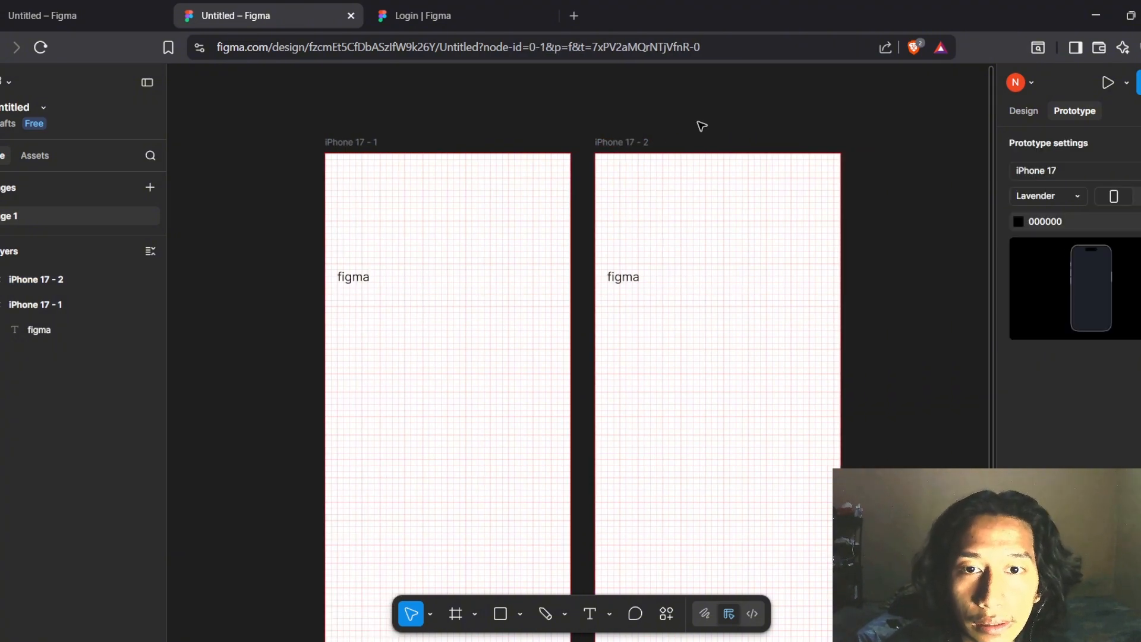
pyautogui.hscroll(-2, 702, 125)
pyautogui.scroll(-2, 515, 237)
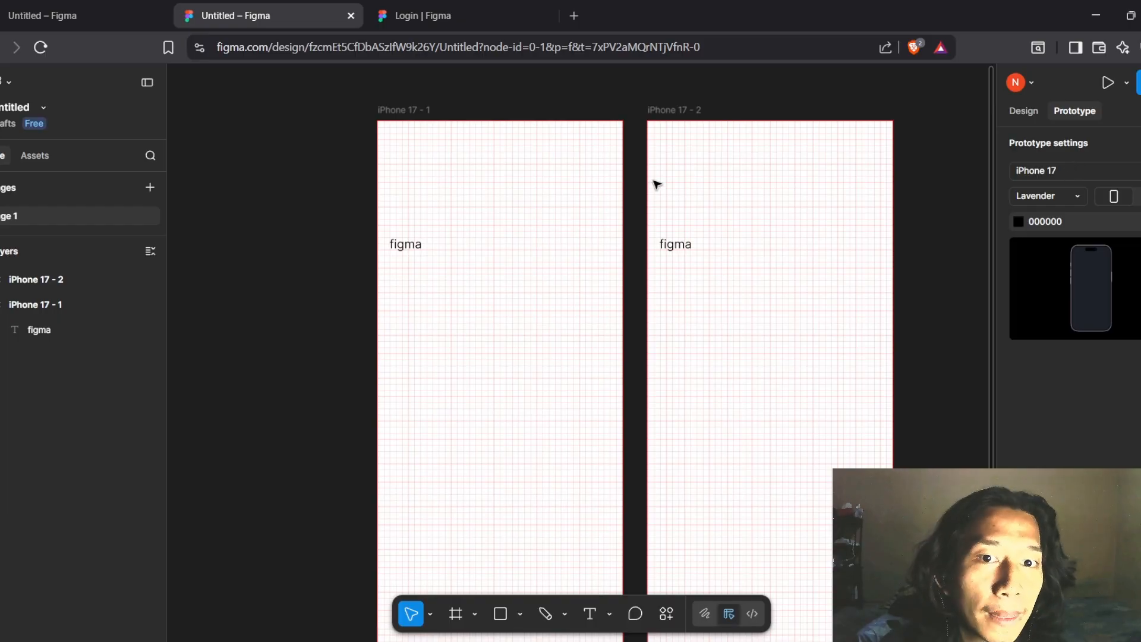
# Select the 'figma' text, then pan around the Quran App (Community) file's screens and prototype flows
pyautogui.click(427, 247)
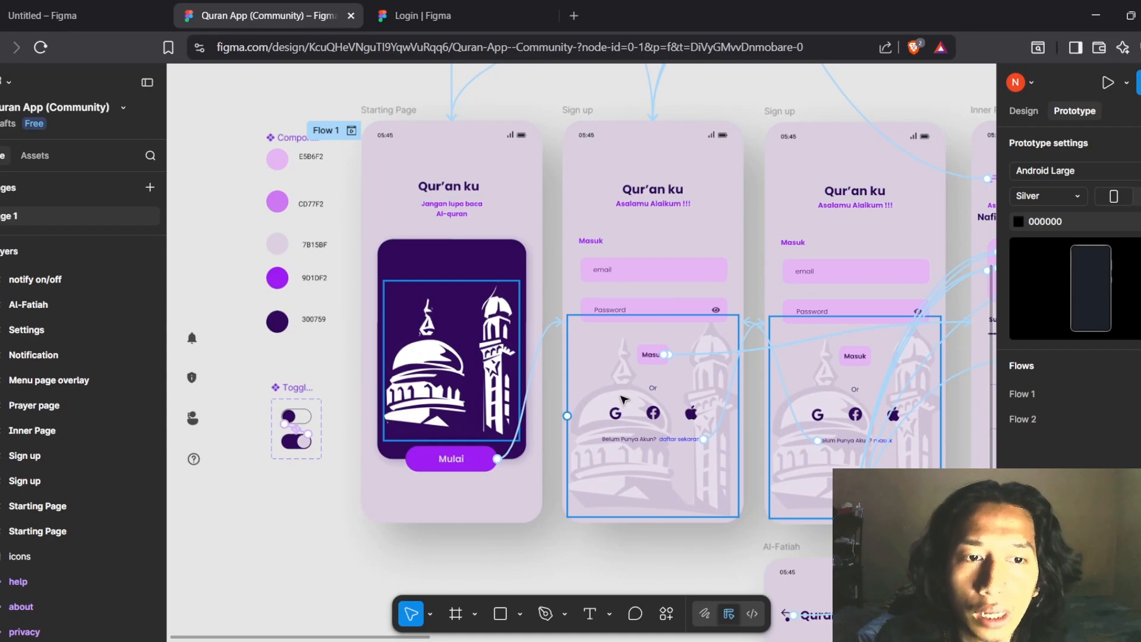
pyautogui.scroll(1, 616, 396)
pyautogui.hscroll(-1, 617, 397)
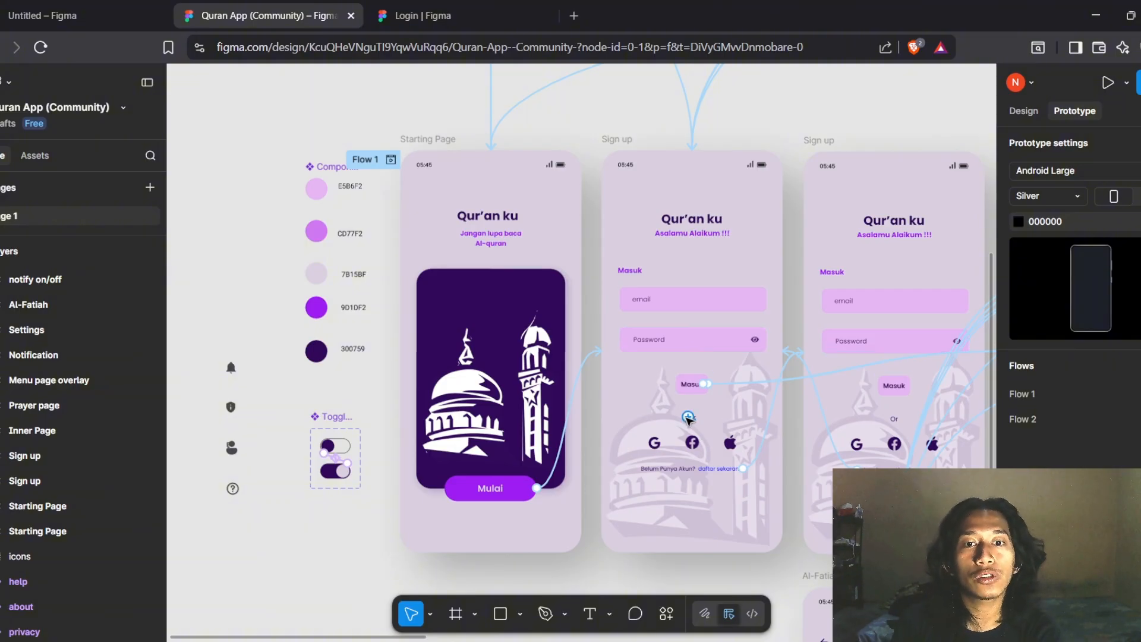
pyautogui.scroll(5, 688, 418)
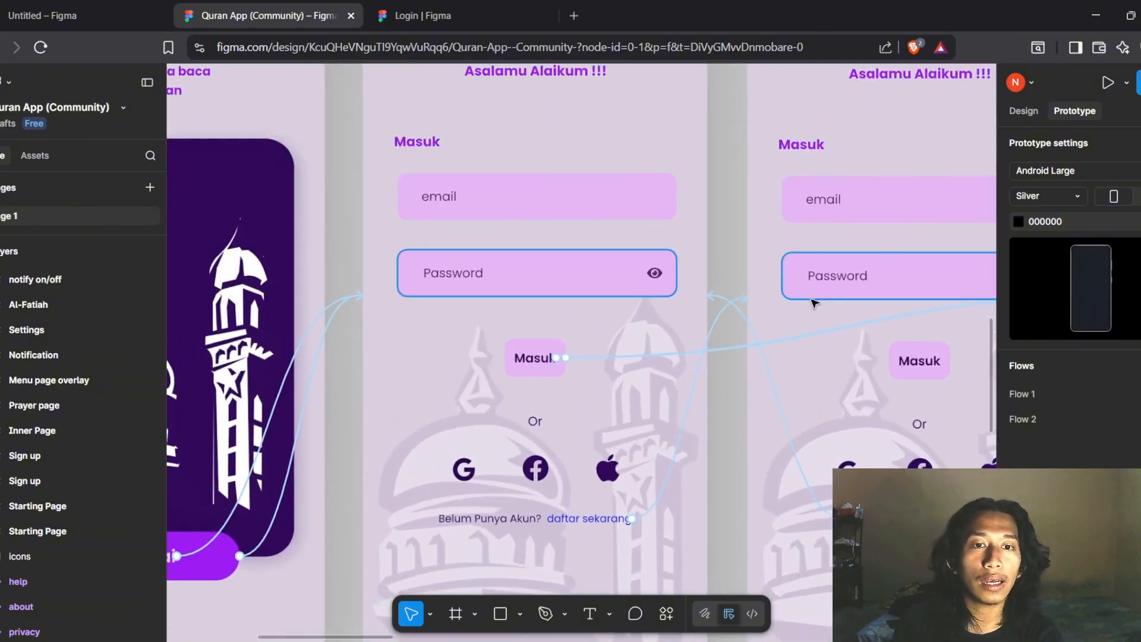
pyautogui.scroll(-5, 841, 303)
pyautogui.scroll(-7, 840, 303)
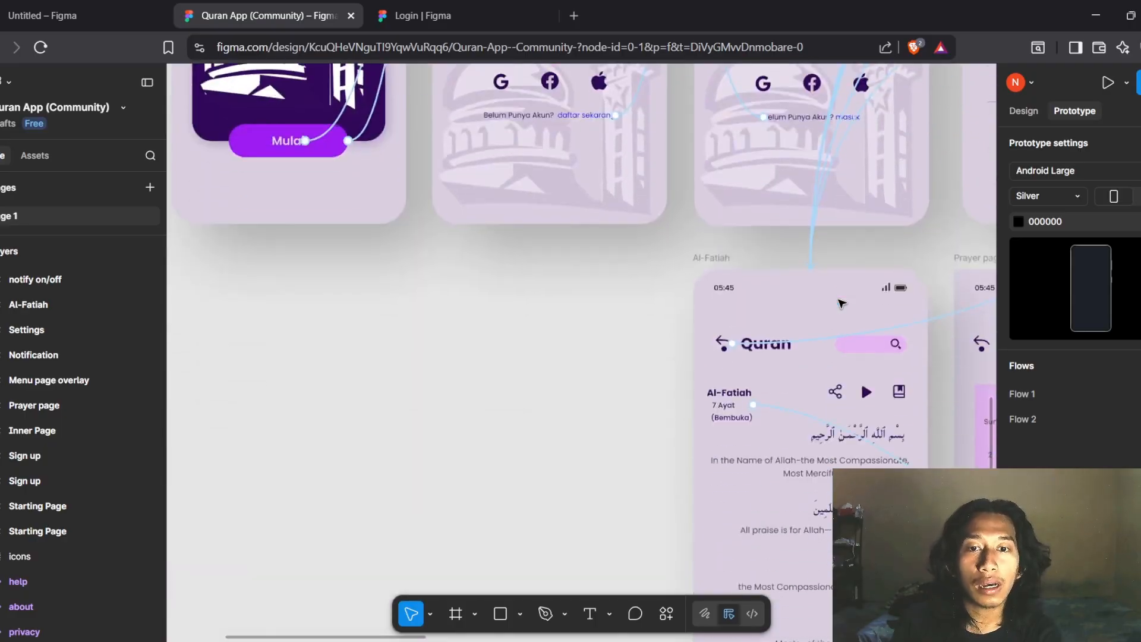
pyautogui.hscroll(6, 841, 303)
pyautogui.scroll(8, 840, 303)
pyautogui.scroll(-3, 841, 303)
pyautogui.hscroll(-4, 841, 303)
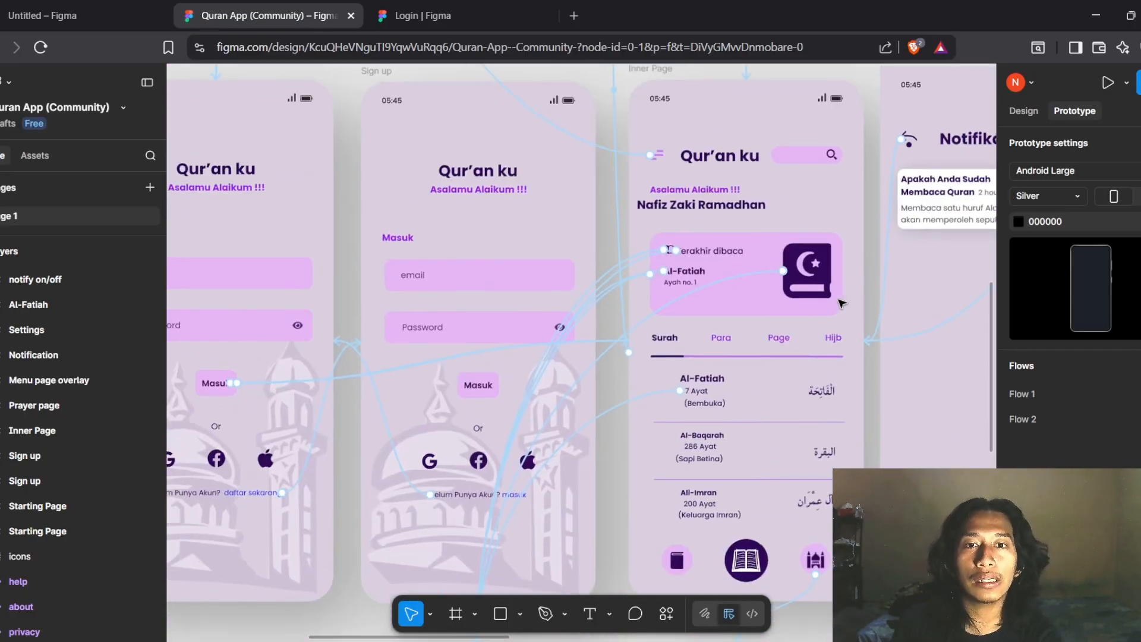
pyautogui.hscroll(-6, 841, 303)
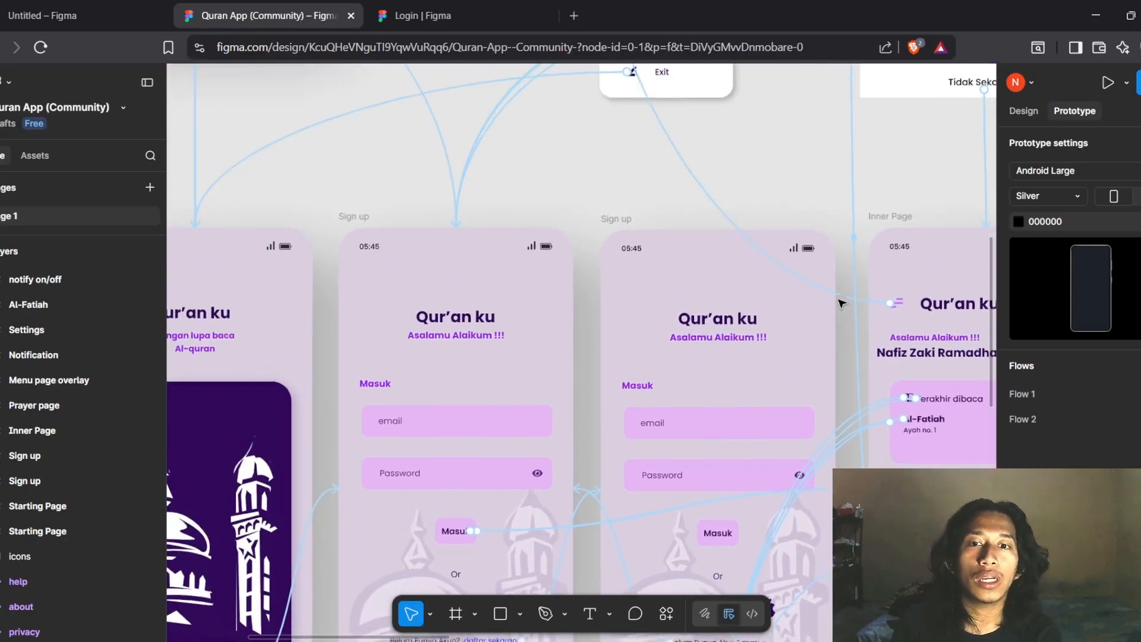
pyautogui.scroll(8, 841, 303)
pyautogui.scroll(5, 841, 303)
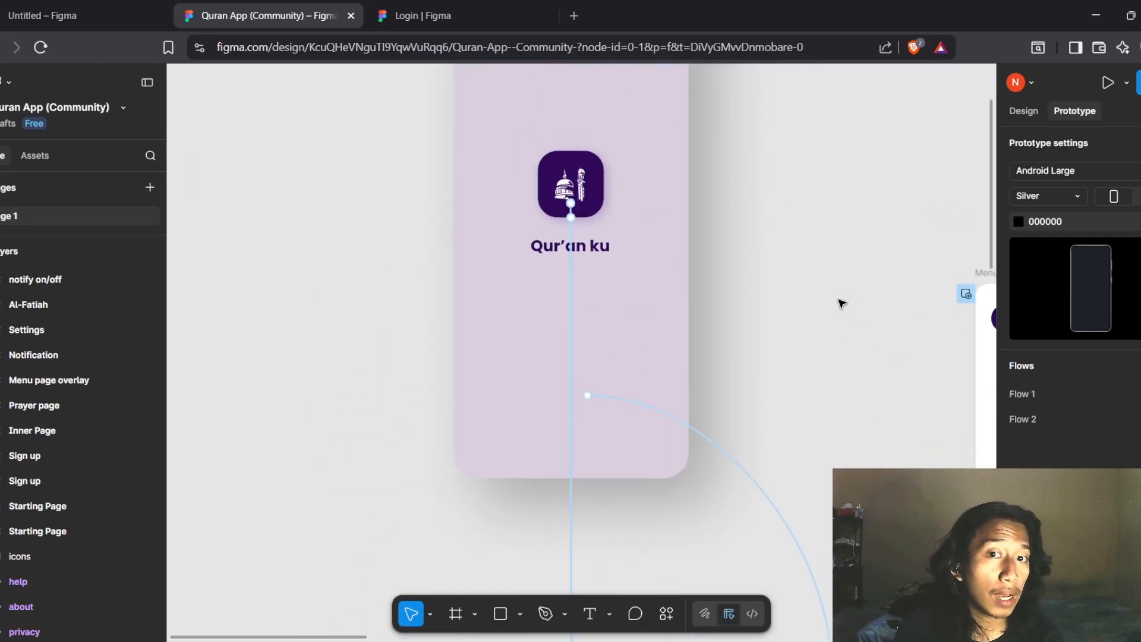
pyautogui.scroll(-8, 841, 303)
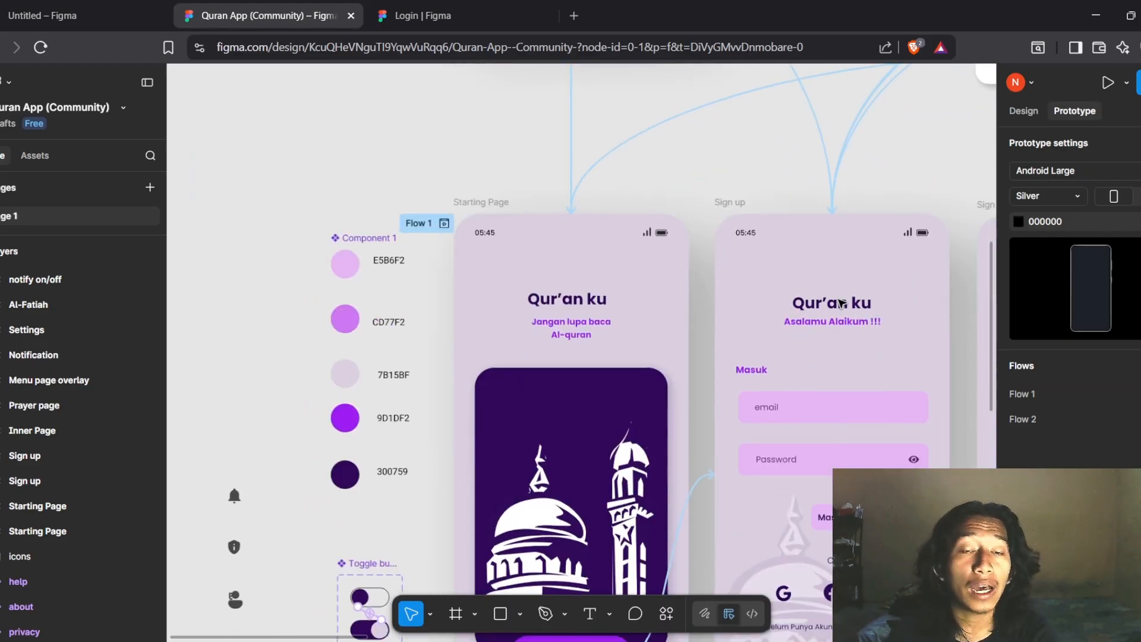
pyautogui.scroll(-4, 841, 304)
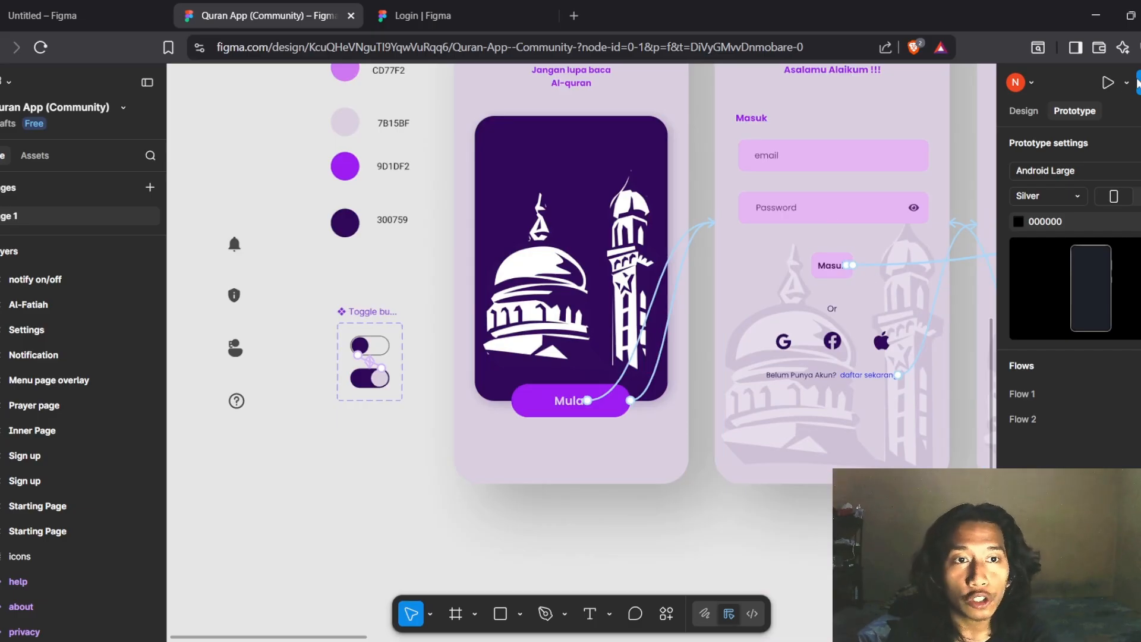
# Start the prototype Preview and advance through Mulai and Masuk to the home screen
pyautogui.click(1123, 83)
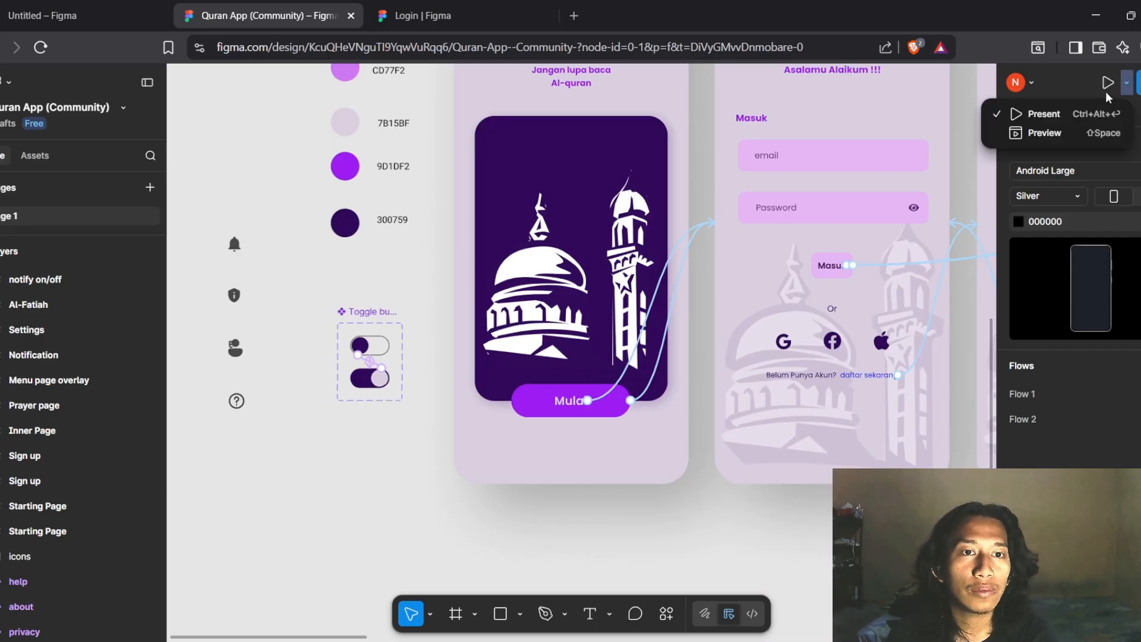
pyautogui.click(1072, 130)
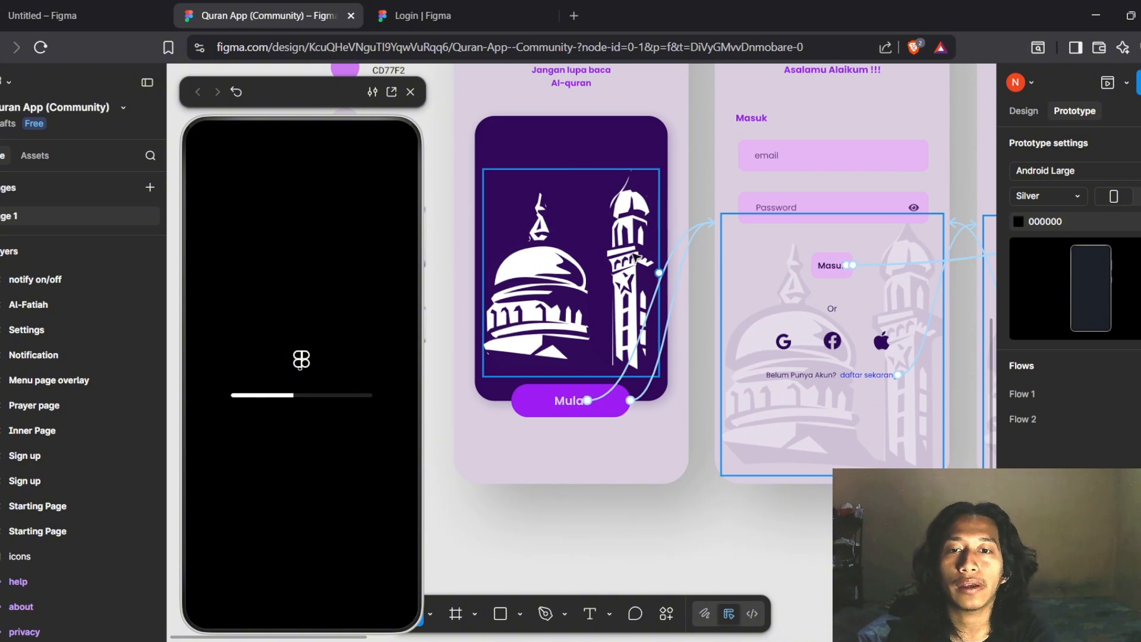
pyautogui.scroll(2, 528, 256)
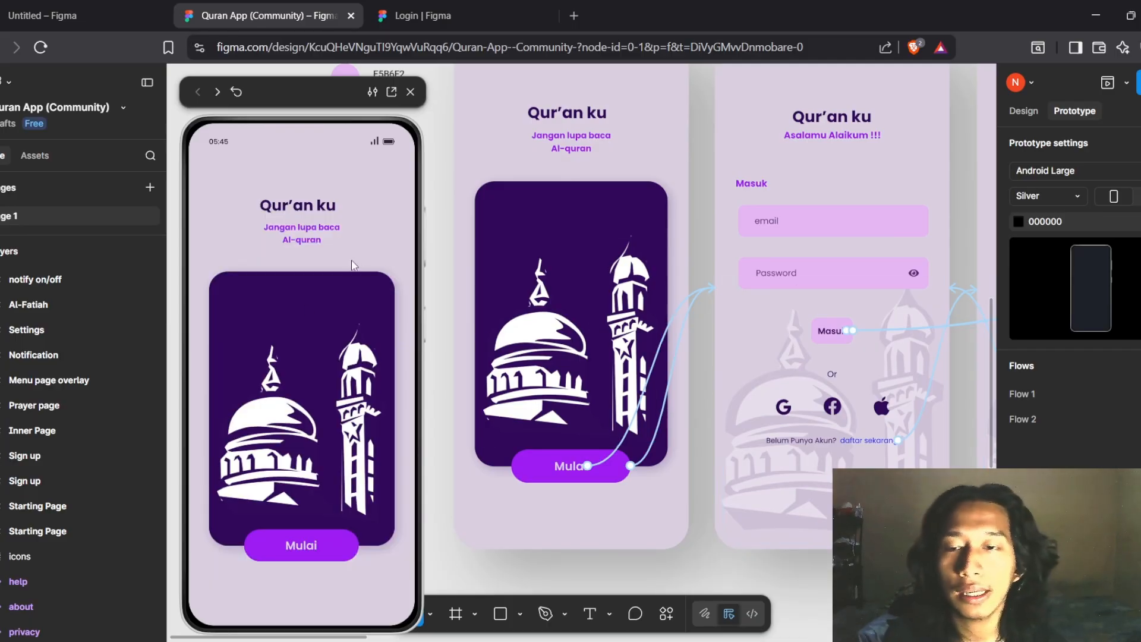
pyautogui.click(324, 539)
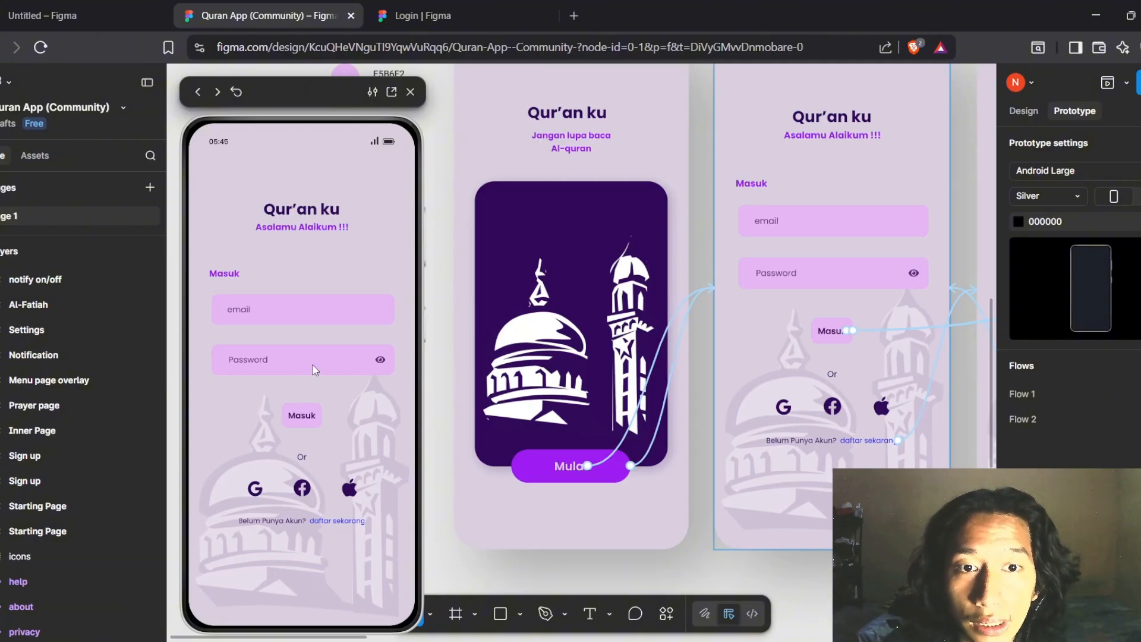
pyautogui.click(303, 417)
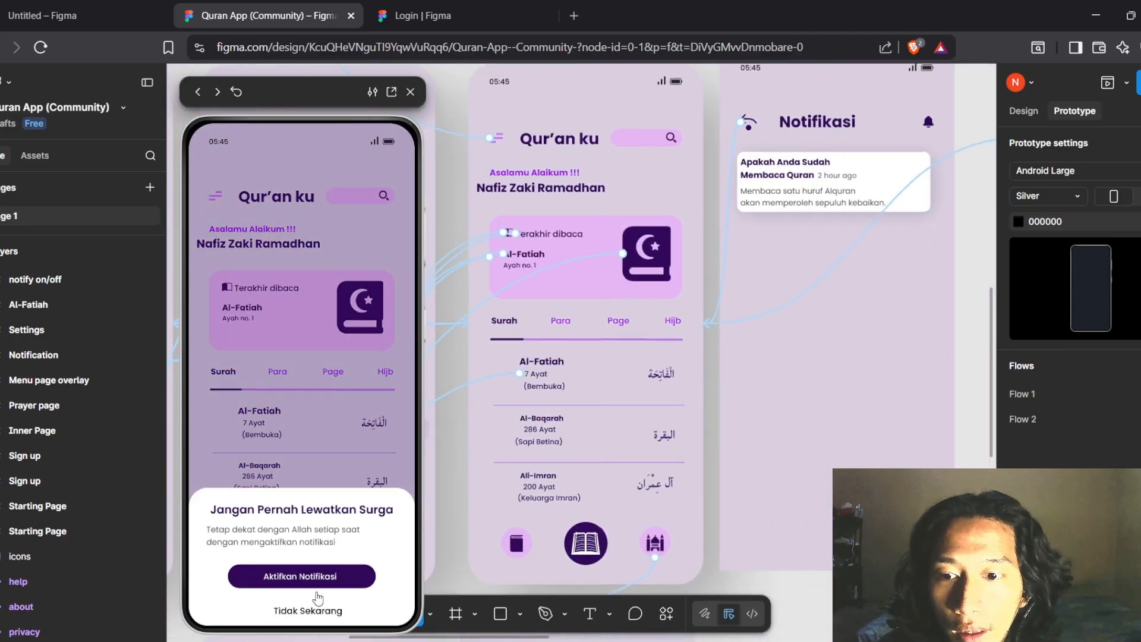
# Dismiss the notification prompt with Tidak Sekarang, open the last-read Al-Fatiah page, then go back
pyautogui.click(319, 612)
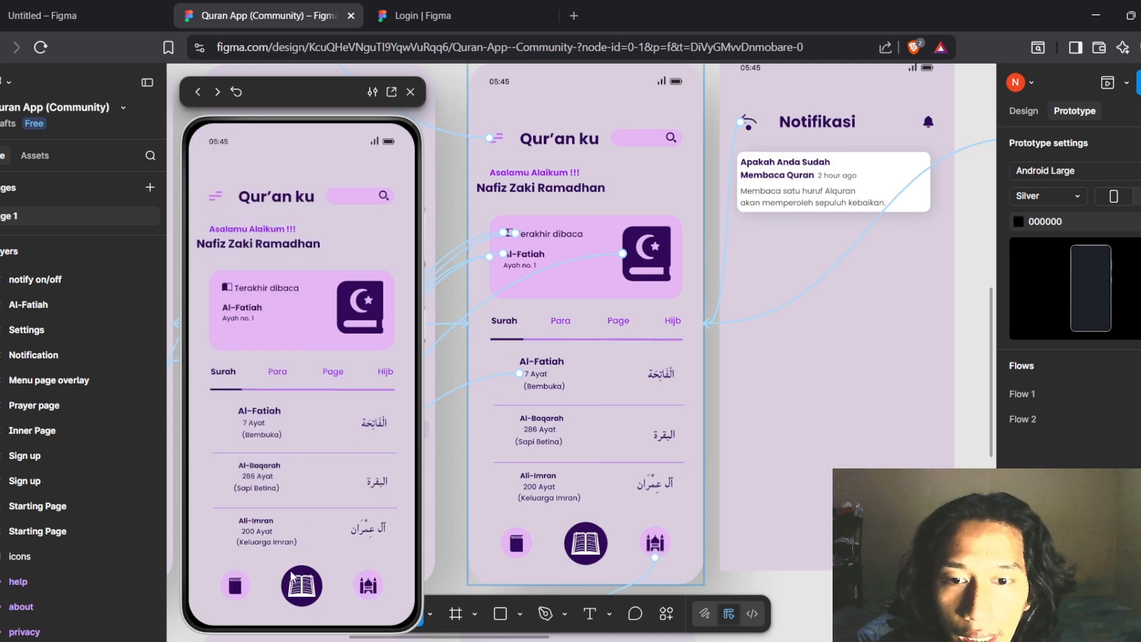
pyautogui.scroll(-2, 618, 476)
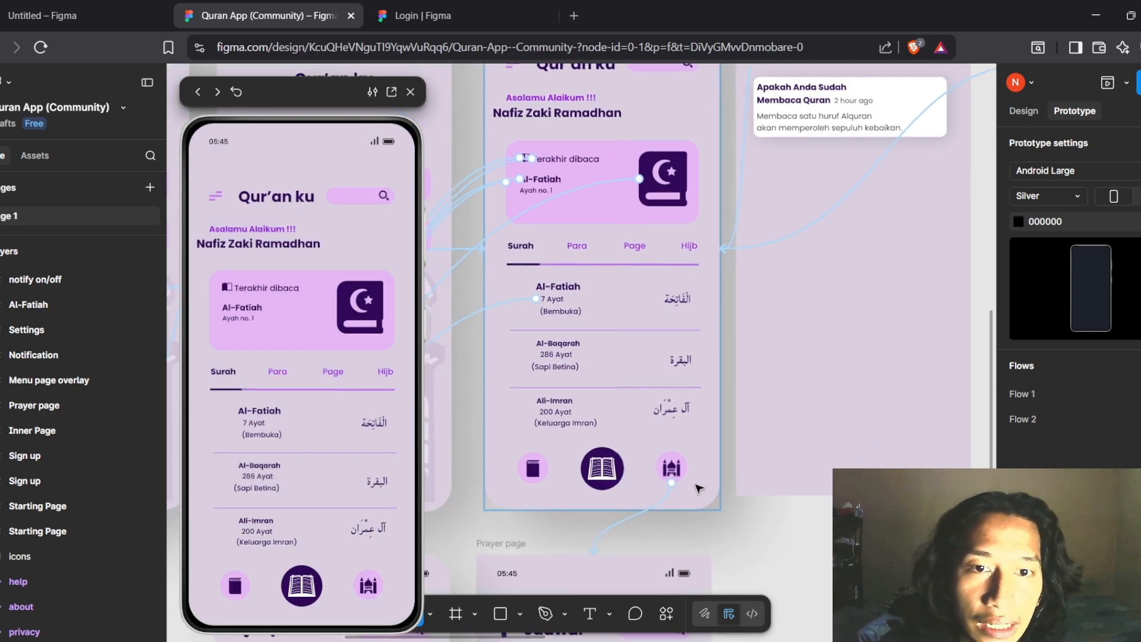
pyautogui.scroll(3, 698, 487)
pyautogui.hscroll(-3, 699, 487)
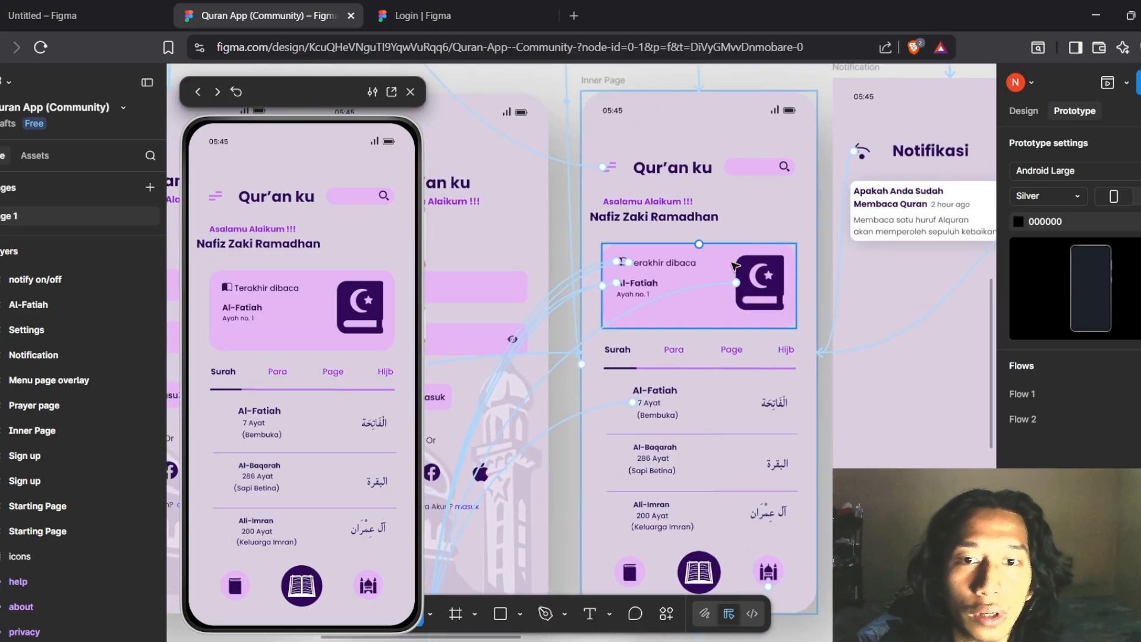
pyautogui.click(355, 307)
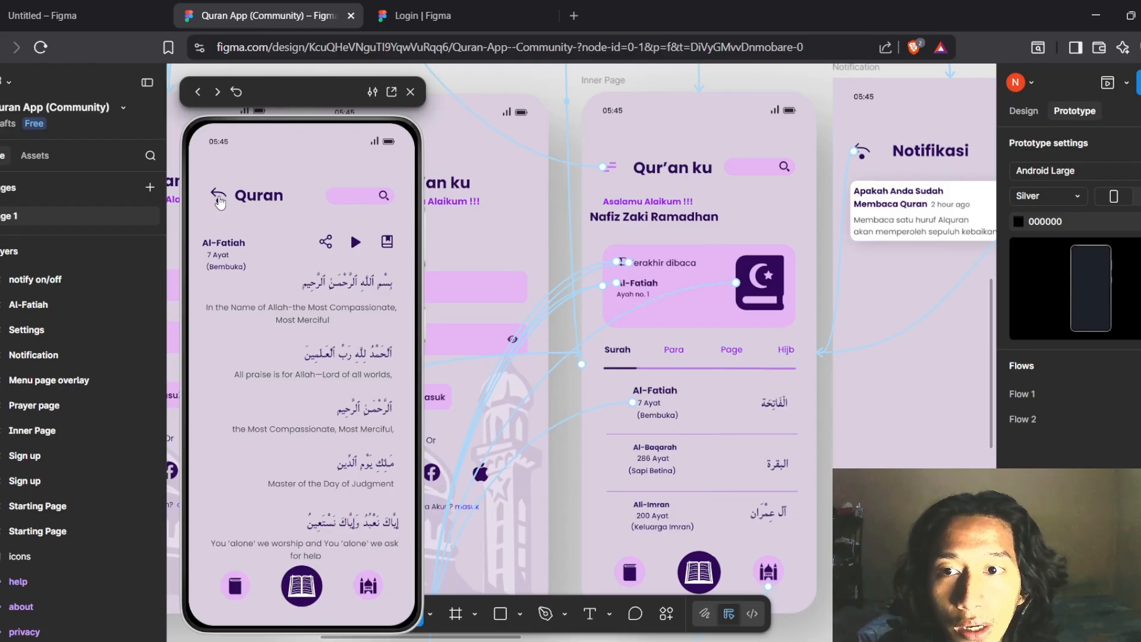
pyautogui.click(218, 196)
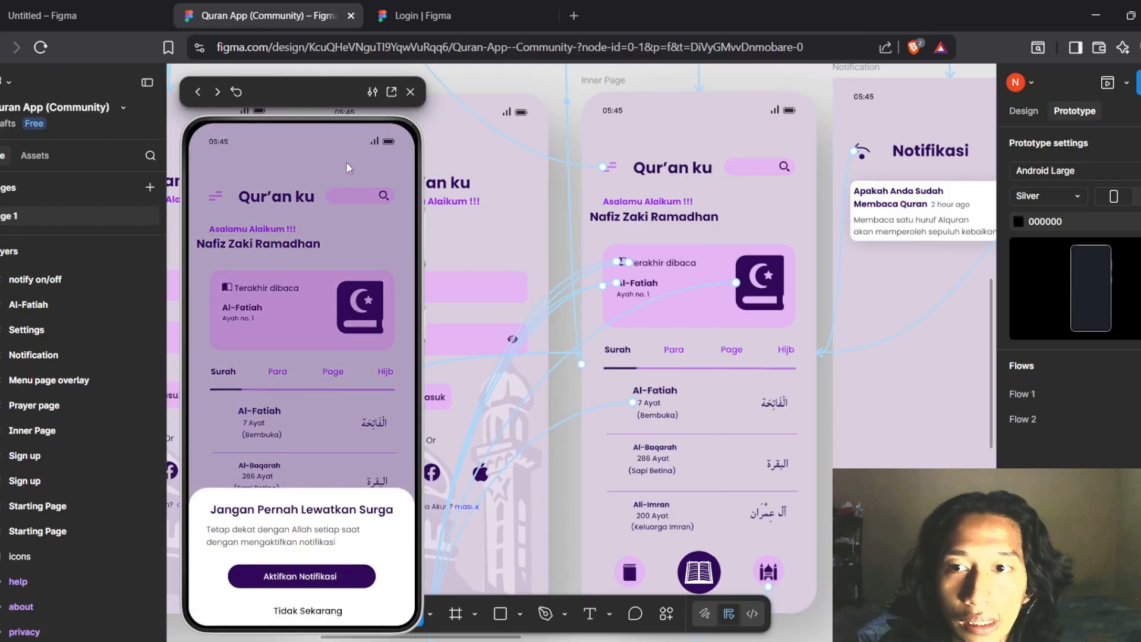
# Dismiss the prompt again, then open and close the hamburger menu overlay
pyautogui.click(323, 612)
pyautogui.click(225, 205)
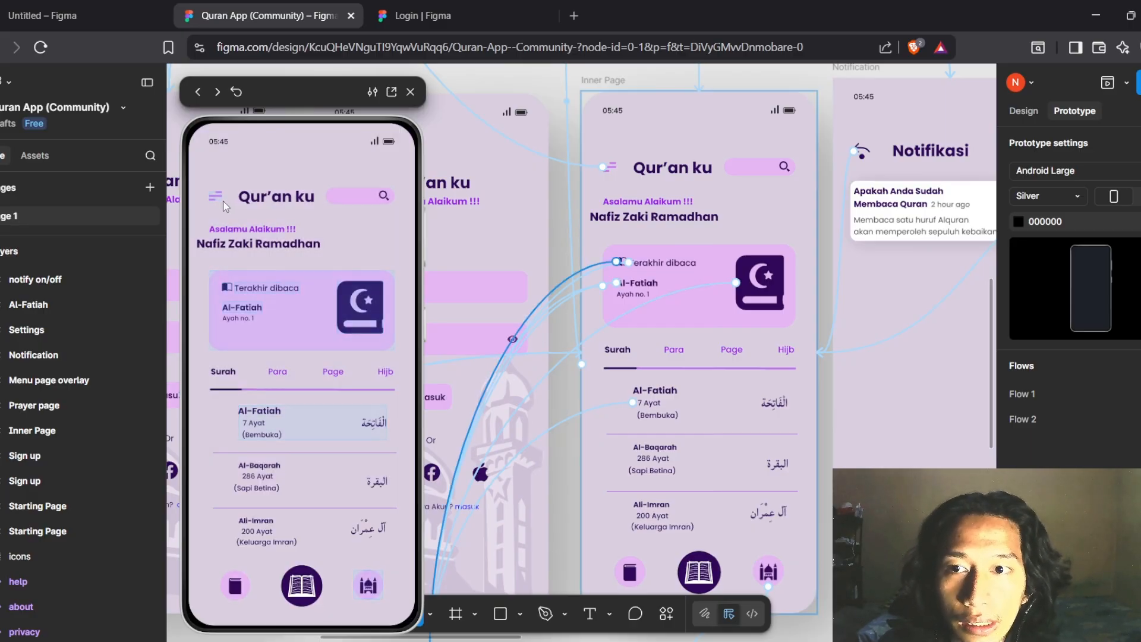
pyautogui.click(217, 198)
pyautogui.scroll(4, 540, 258)
pyautogui.hscroll(-3, 541, 257)
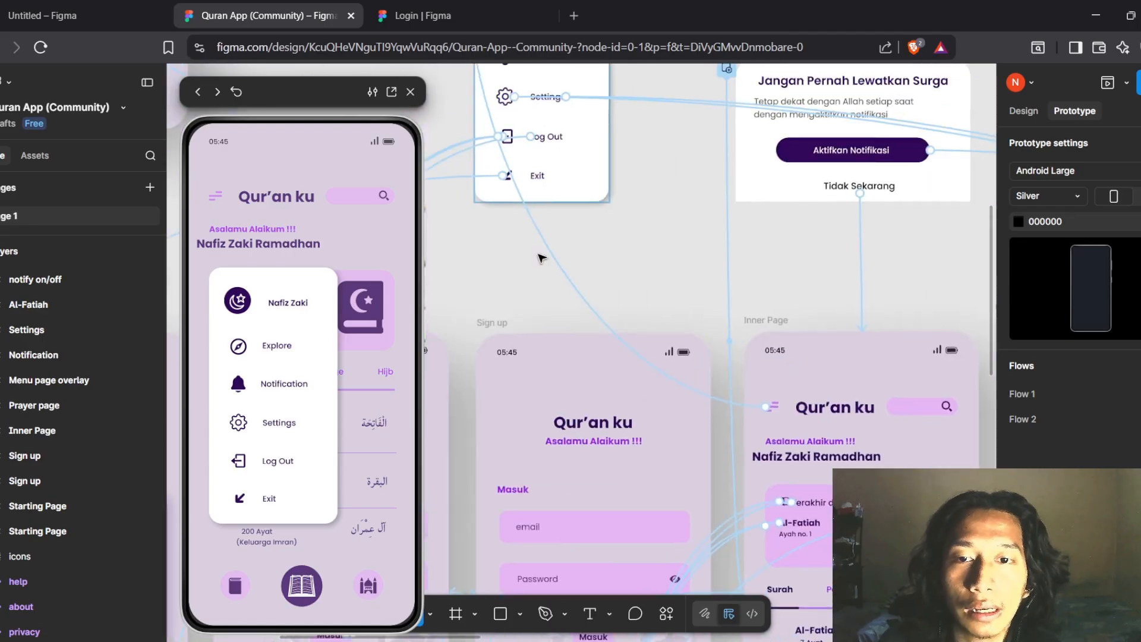
pyautogui.scroll(3, 540, 257)
pyautogui.hscroll(-1, 541, 258)
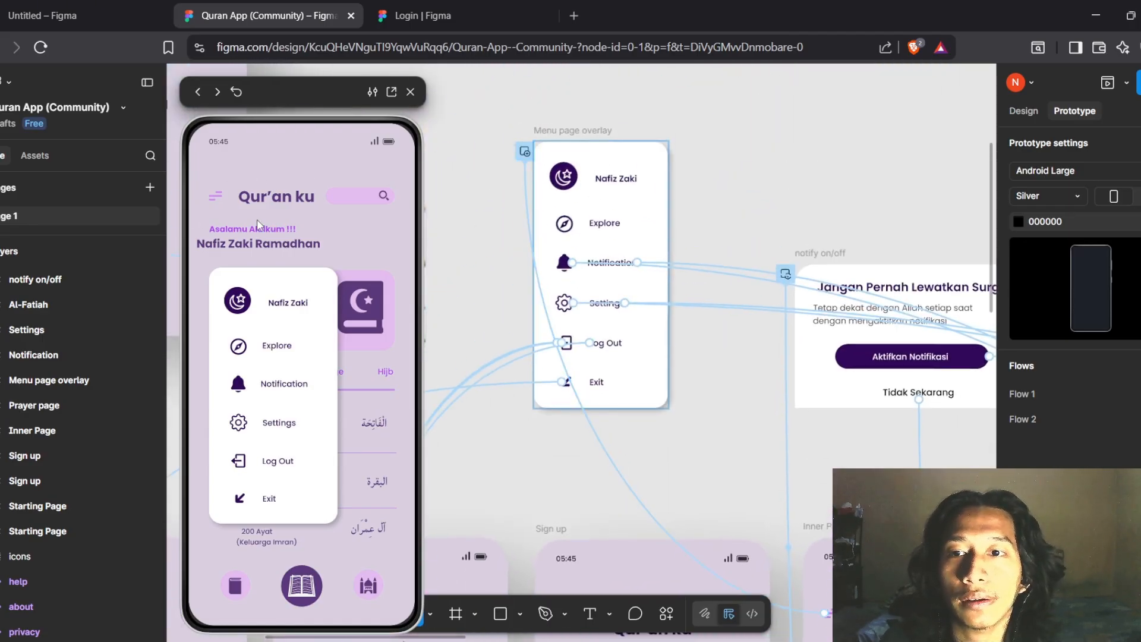
pyautogui.click(257, 225)
# Scroll the canvas around the Qur'an ku home screen preview
pyautogui.scroll(-8, 651, 393)
pyautogui.hscroll(1, 651, 393)
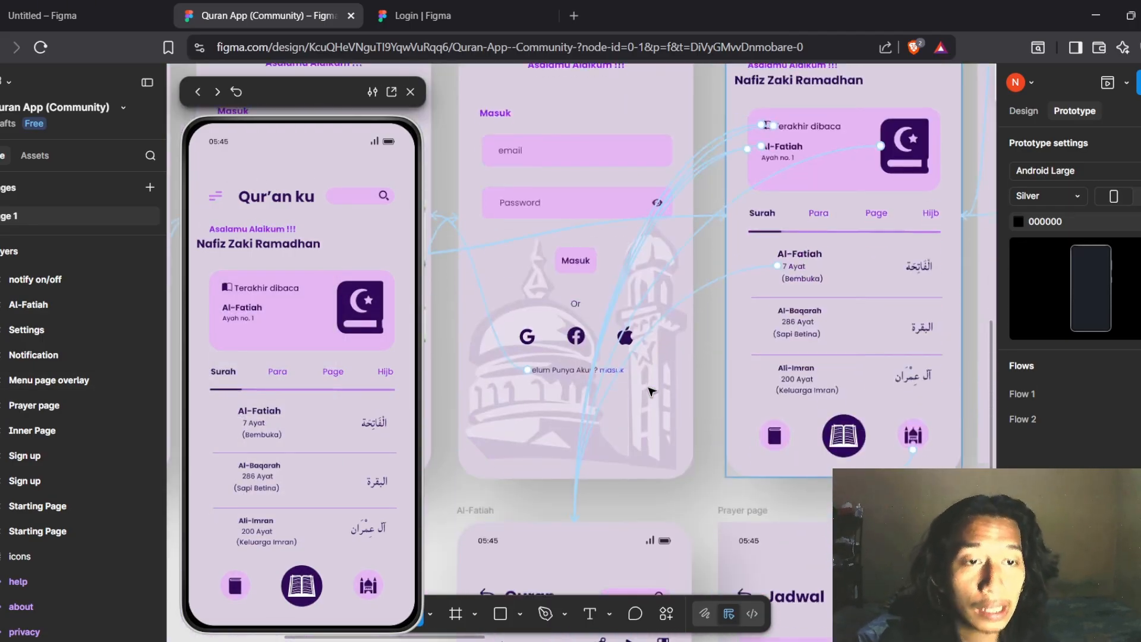
pyautogui.scroll(-3, 650, 392)
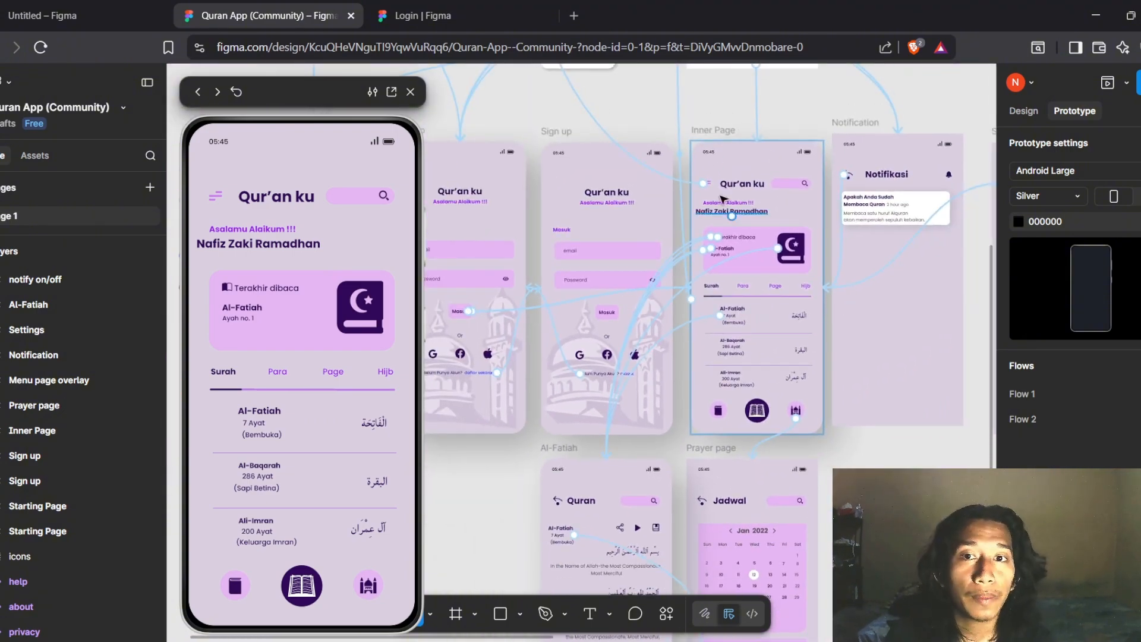
pyautogui.scroll(-5, 737, 267)
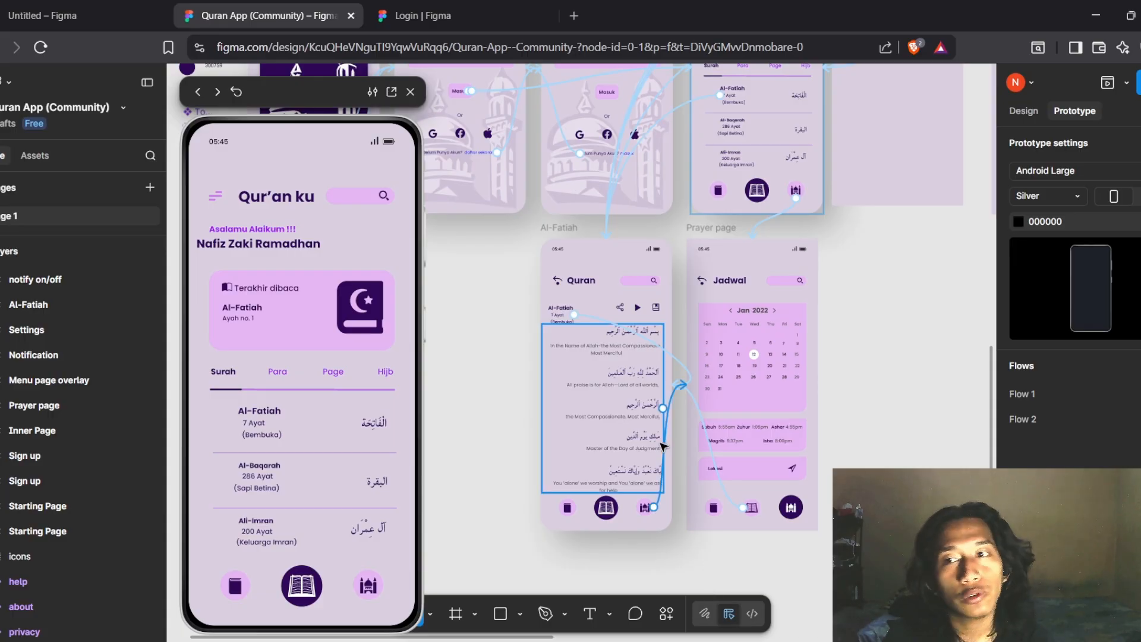
pyautogui.scroll(5, 660, 446)
pyautogui.hscroll(-3, 660, 446)
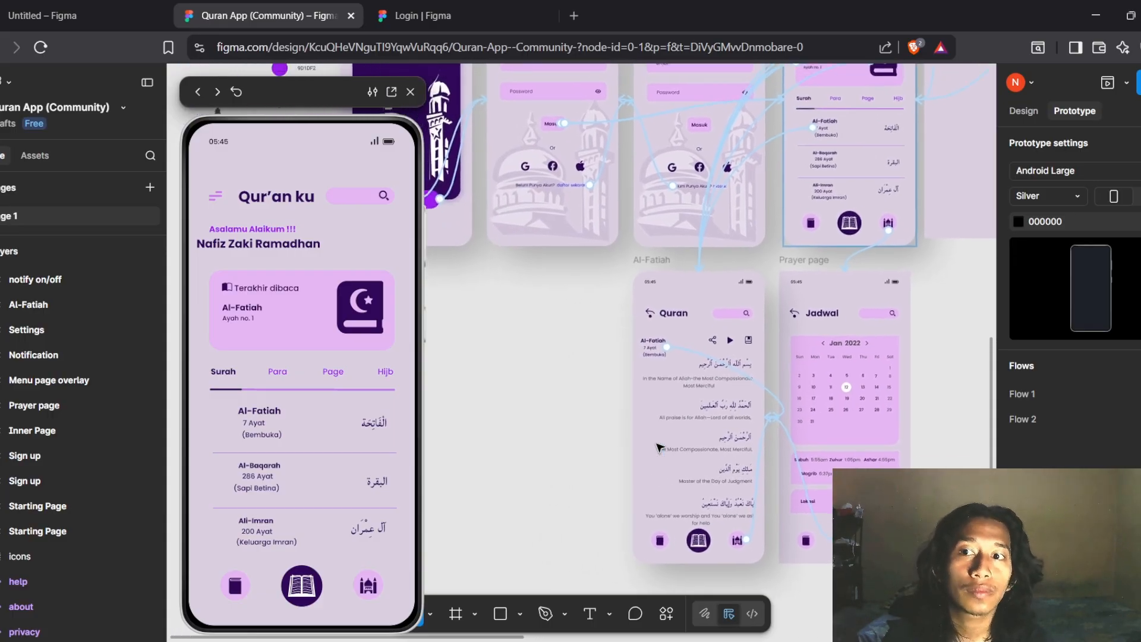